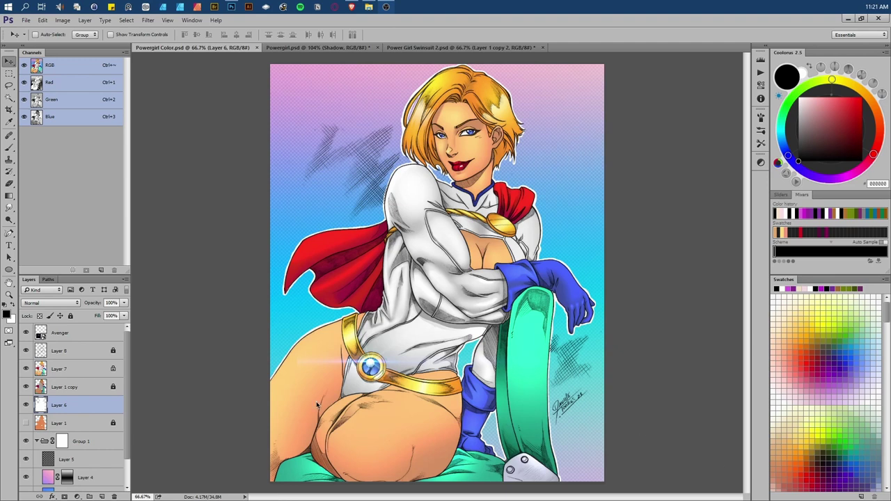
Select the Avenger layer and look through the layer stack down to the Background layer.
scroll(111, 355, "down", 2)
scroll(88, 456, "up", 2)
left_click(62, 339)
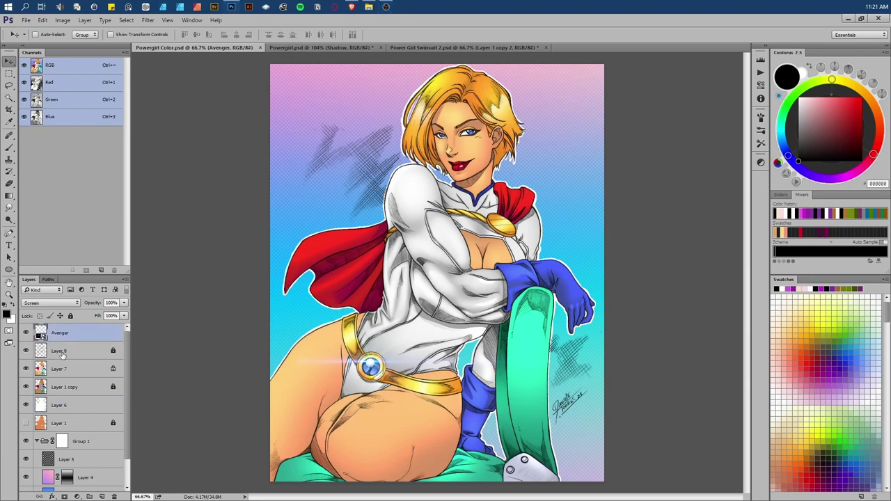
scroll(85, 418, "down", 2)
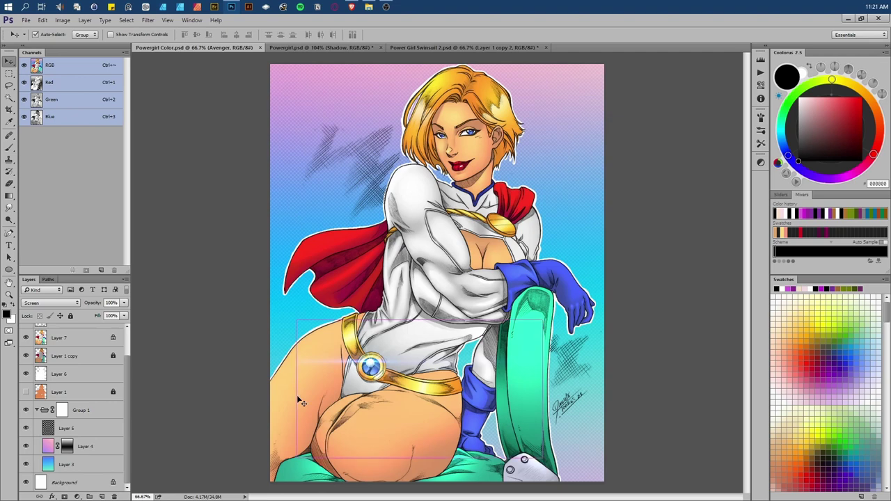
Activate the Lasso tool and examine the shading on the white suit, blue glove and gold belt up close.
key("ctrl+plus")
key("ctrl+plus")
left_click_drag(306, 395, 335, 352)
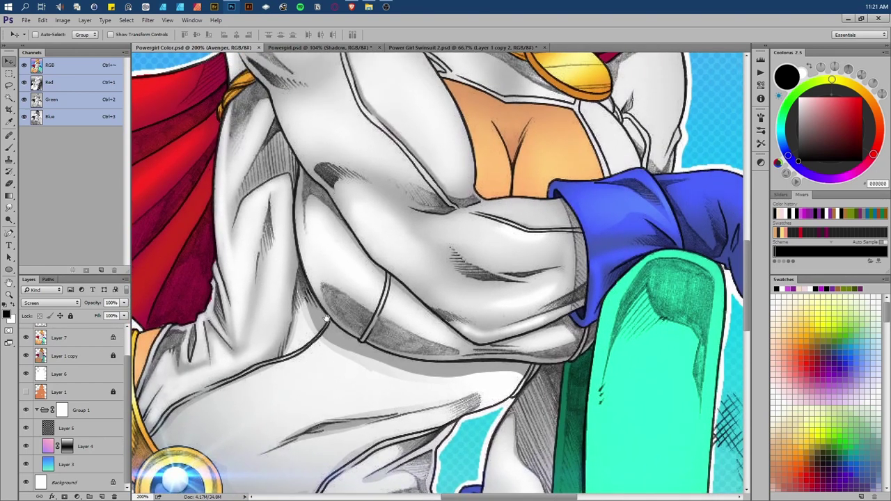
left_click(14, 89)
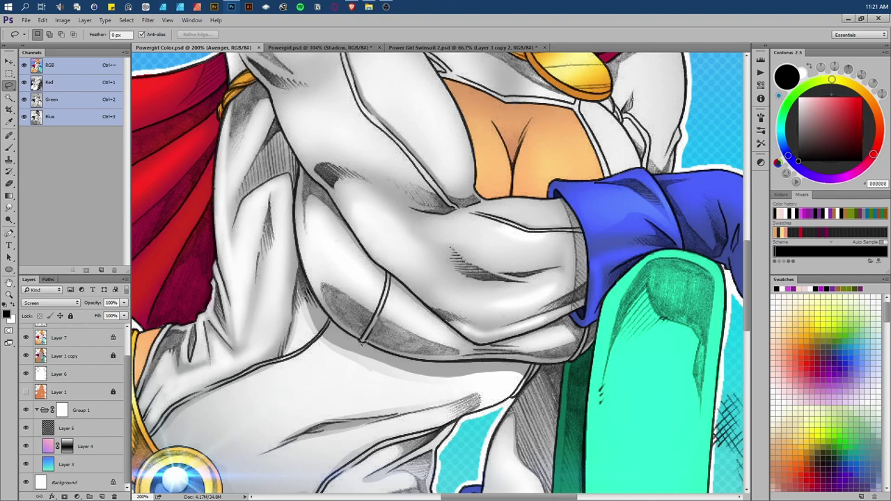
key("ctrl+0")
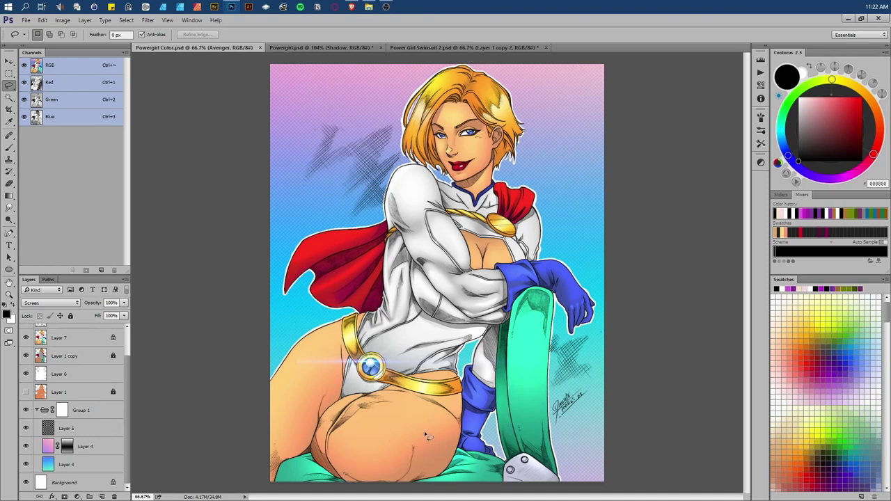
key("ctrl+plus")
key("ctrl+plus")
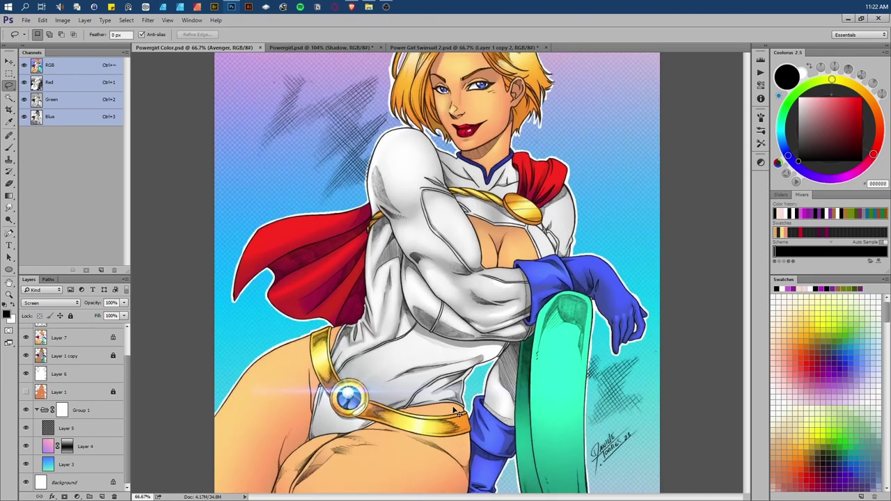
left_click_drag(456, 412, 279, 333)
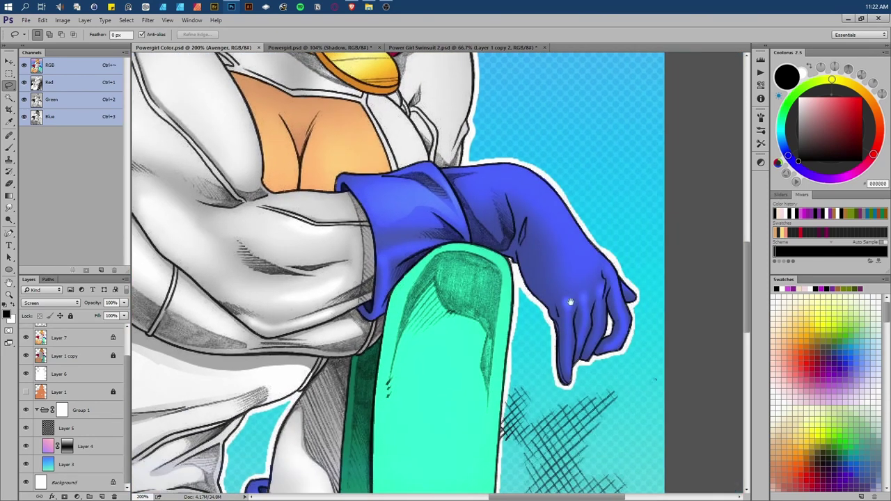
scroll(578, 358, "left", 1)
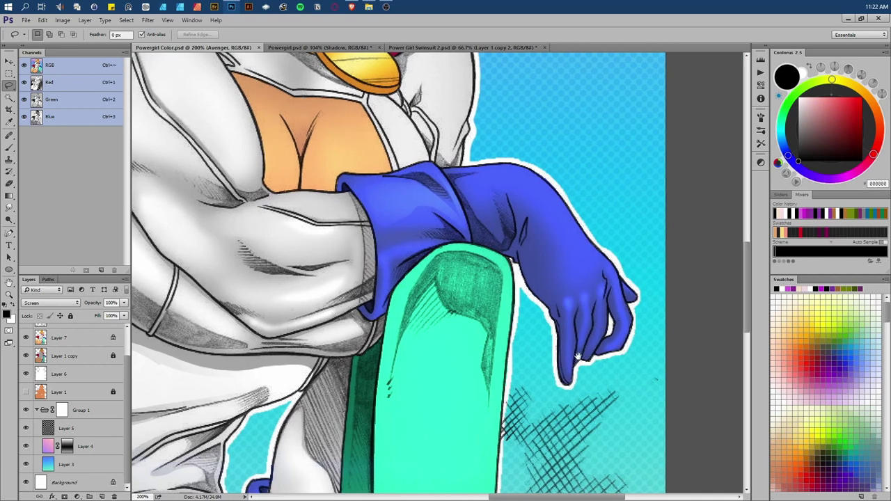
scroll(571, 360, "up", 5)
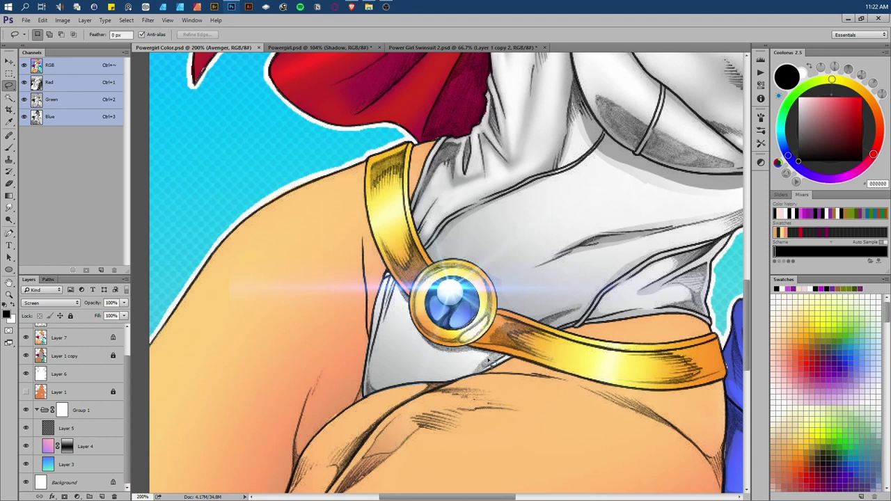
key("ctrl+0")
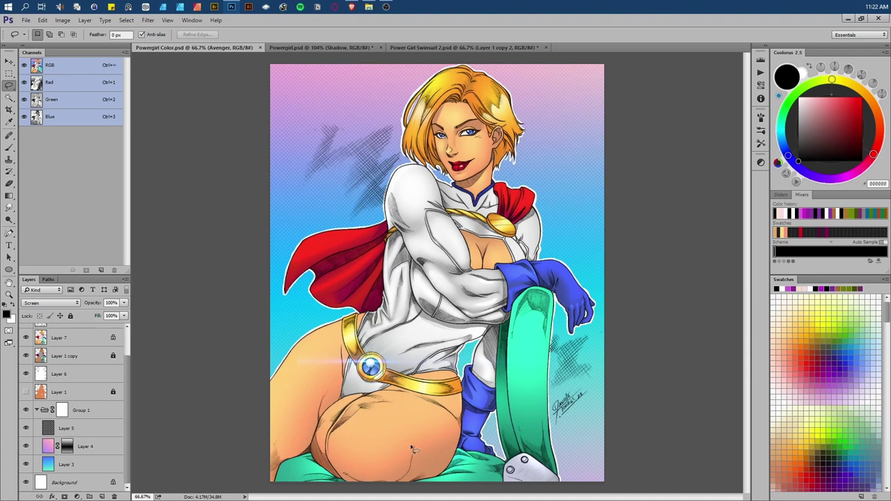
Select Layer 7 and examine the coloring of the face, hair, cape and belt buckle up close.
key("alt+shift+n")
left_click(72, 341)
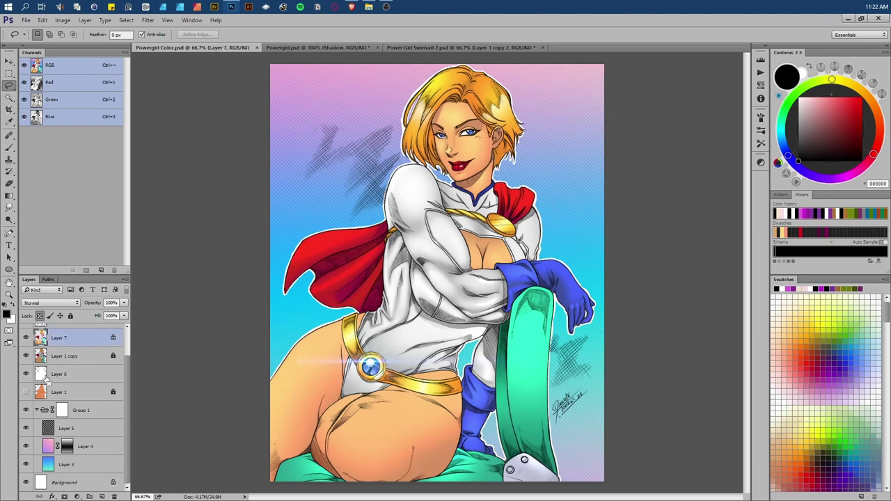
scroll(439, 224, "up", 3)
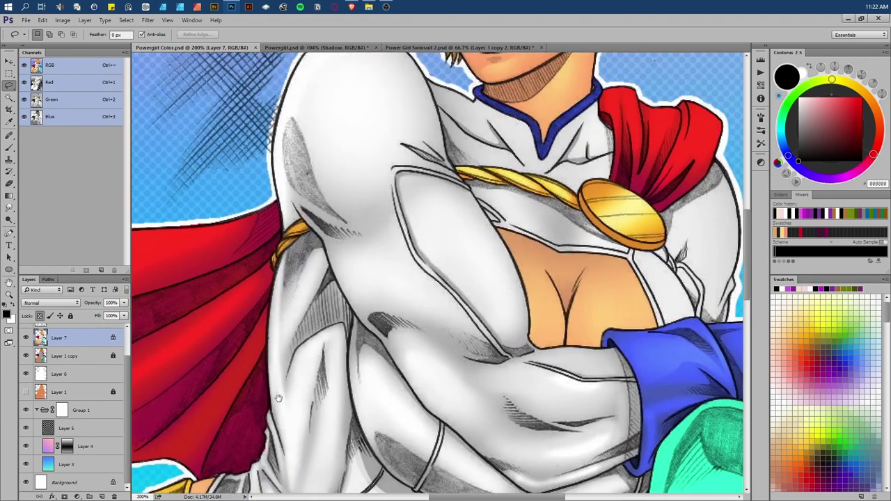
left_click_drag(278, 398, 230, 488)
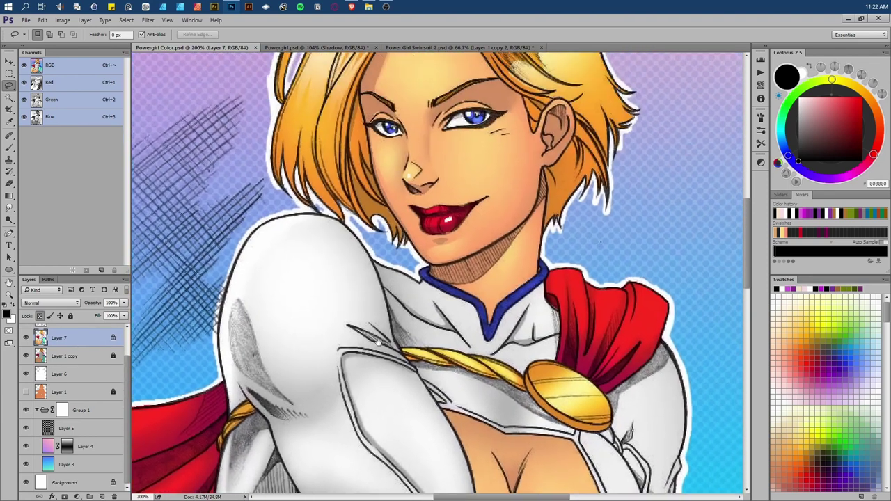
left_click_drag(307, 341, 377, 365)
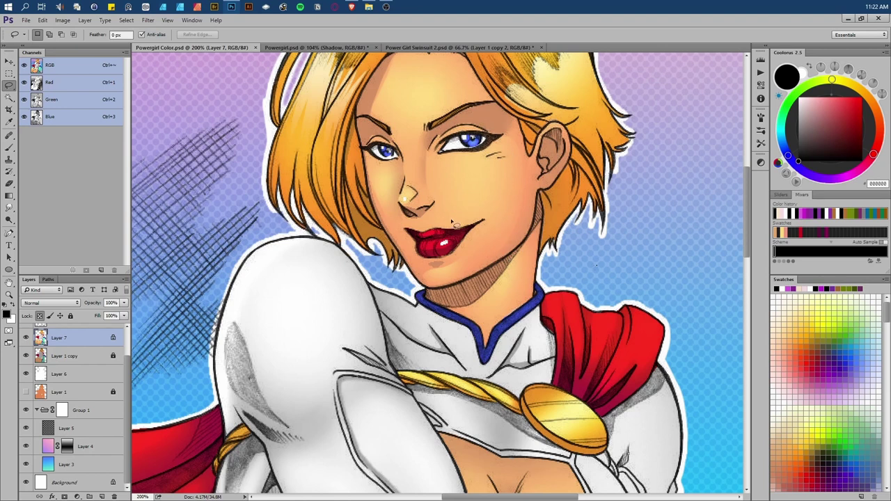
left_click_drag(471, 244, 430, 320)
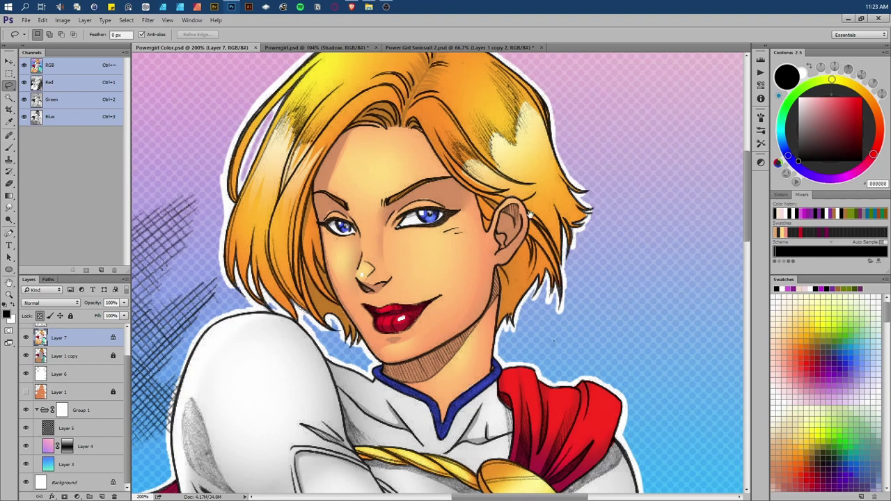
left_click_drag(531, 215, 500, 244)
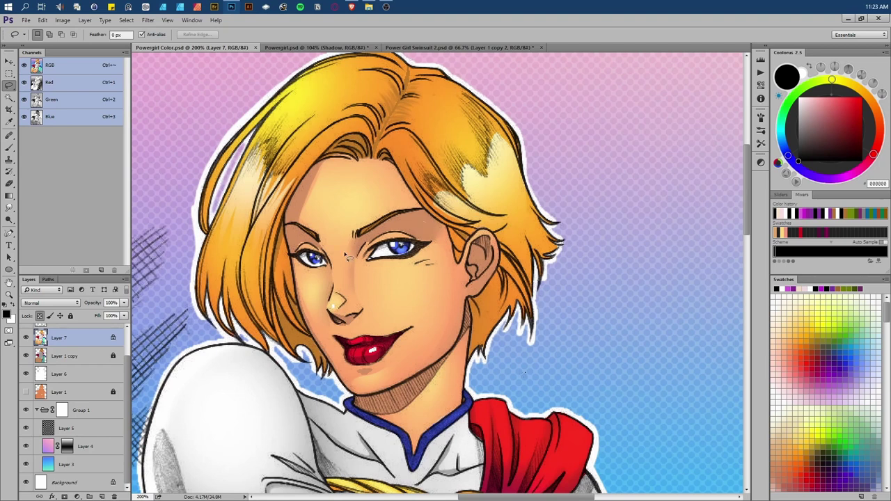
left_click_drag(436, 265, 510, 241)
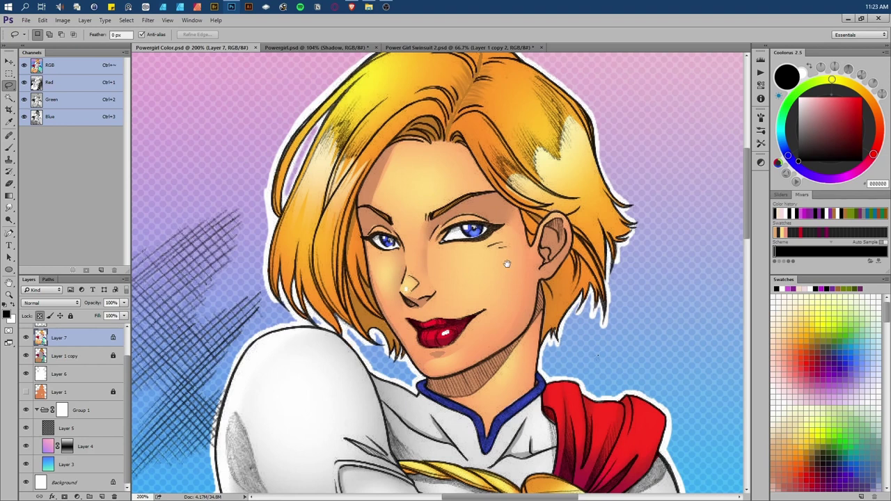
left_click_drag(484, 328, 432, 263)
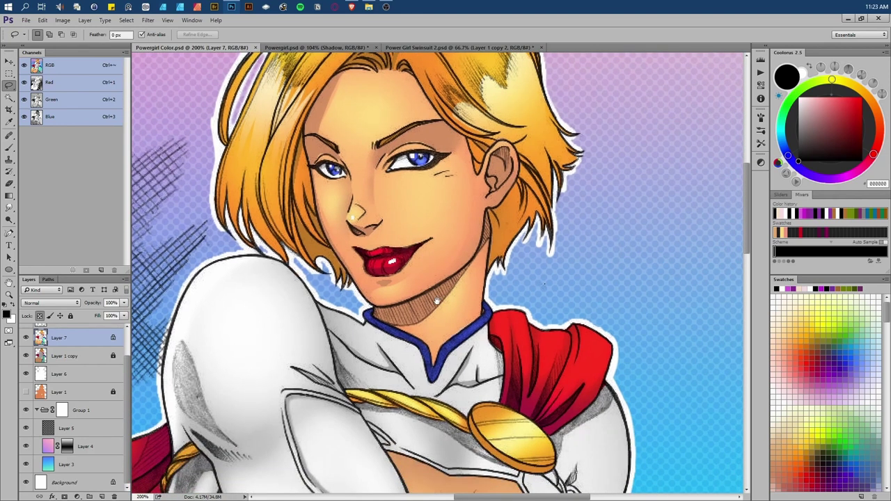
left_click_drag(434, 344, 527, 237)
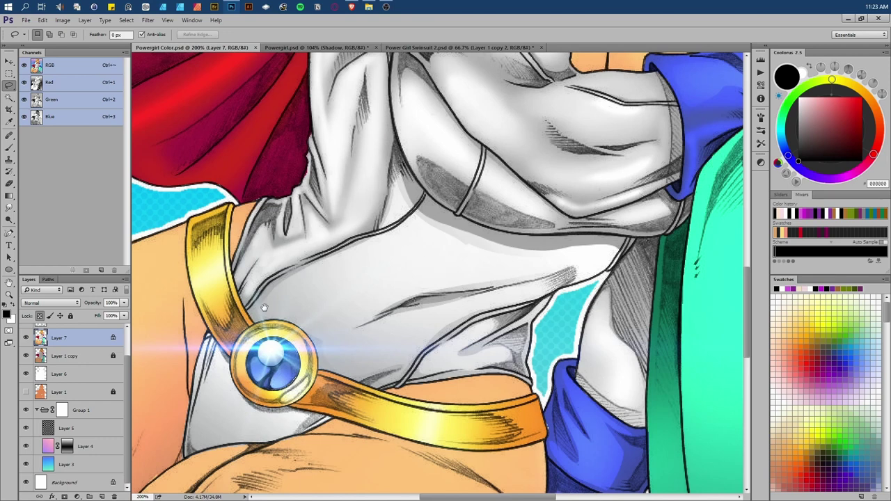
left_click_drag(378, 338, 434, 234)
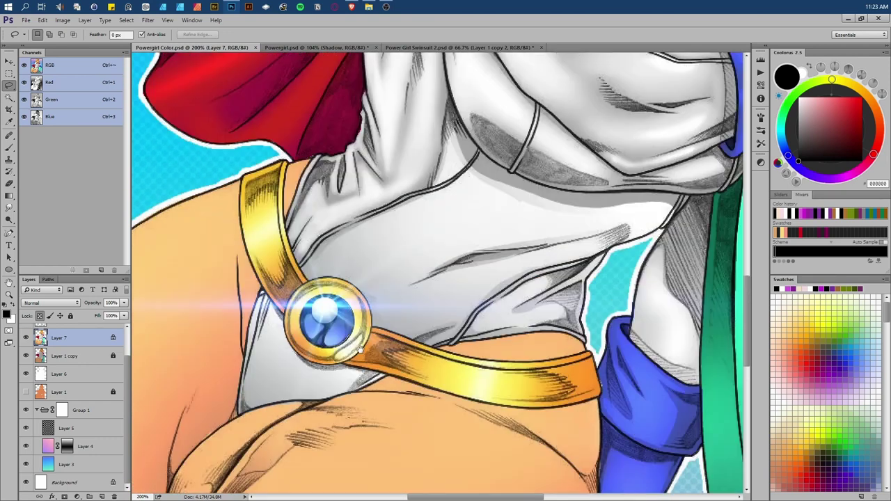
key("ctrl+0")
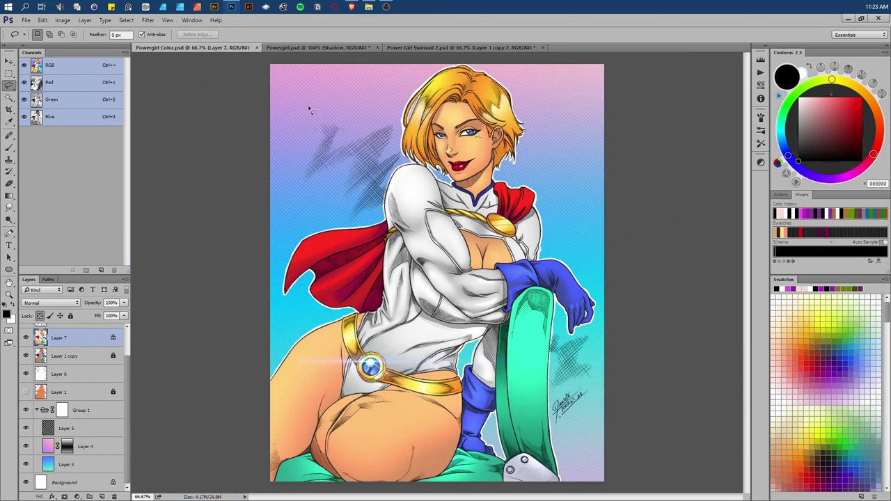
Switch to the Powergirl.psd document and examine the figure's overall coloring and the soft shading on the face and hair.
left_click(286, 47)
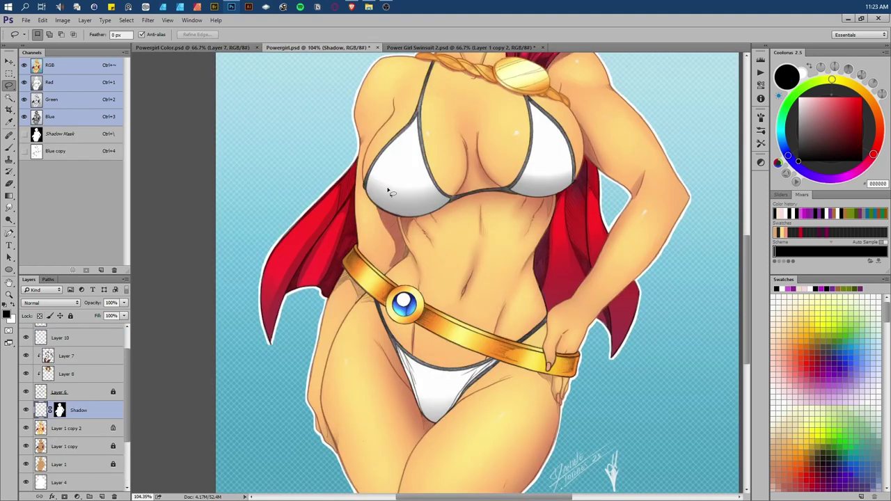
left_click_drag(405, 184, 355, 262)
key("ctrl+minus")
key("ctrl+minus")
key("ctrl+minus")
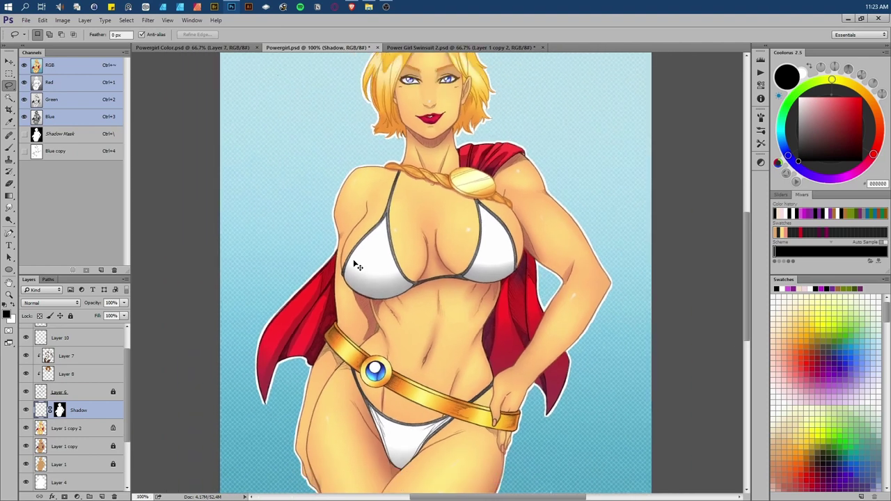
key("ctrl+plus")
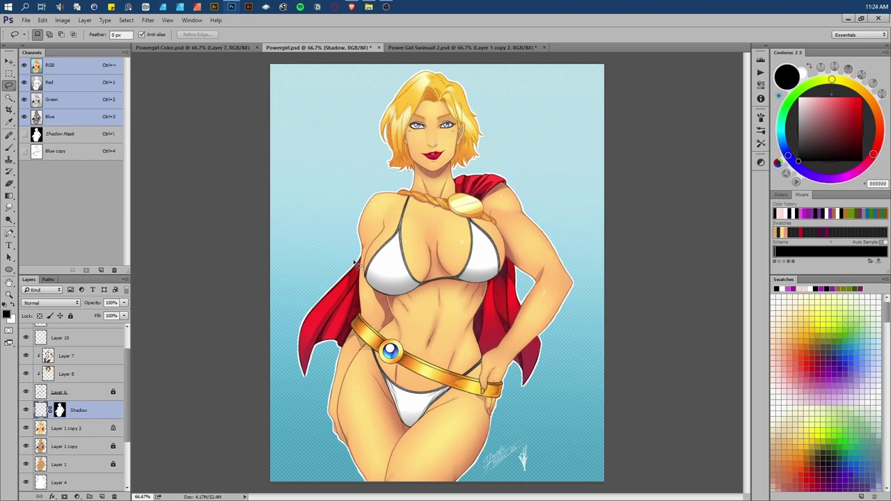
key("ctrl+plus")
key("ctrl+plus")
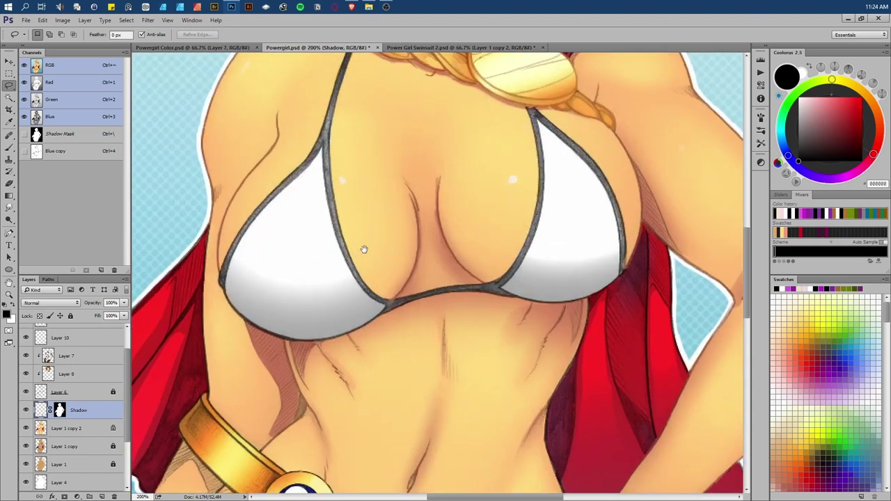
left_click_drag(418, 233, 419, 356)
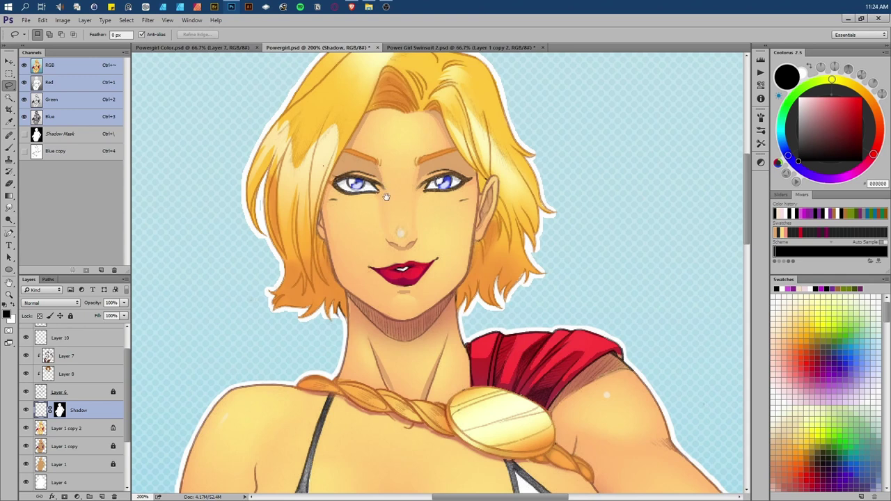
left_click_drag(411, 220, 458, 239)
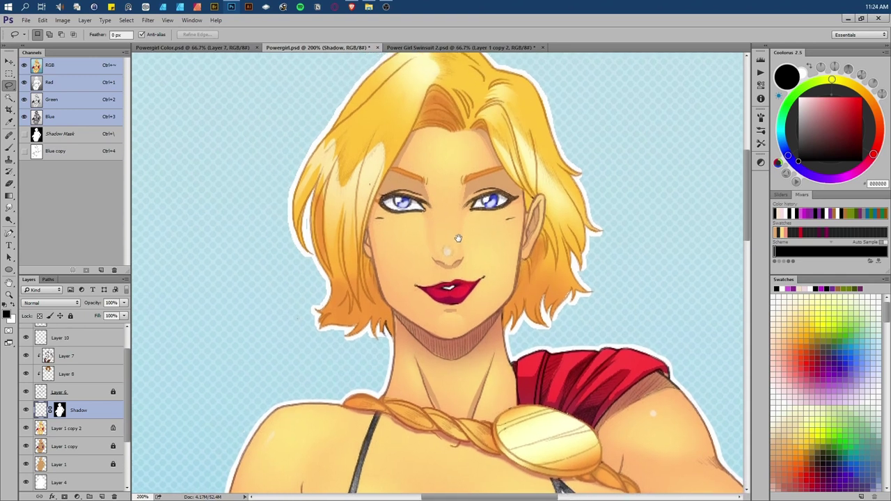
left_click_drag(482, 313, 502, 264)
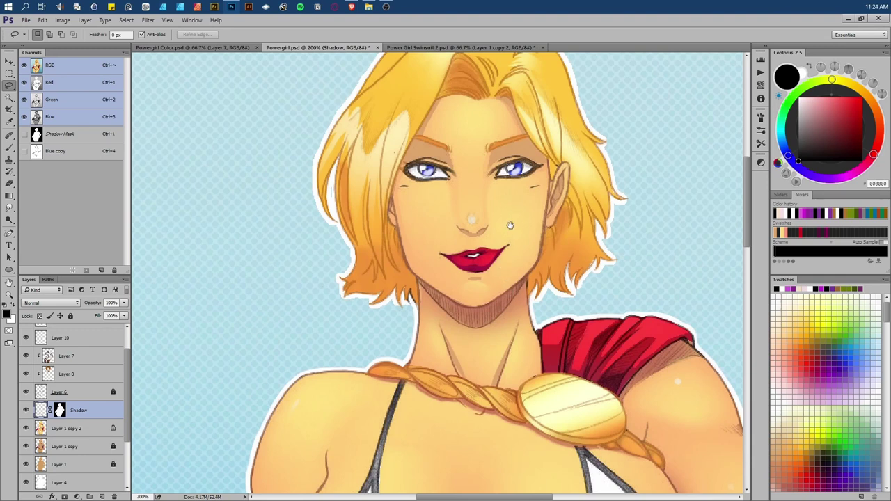
left_click_drag(511, 225, 504, 256)
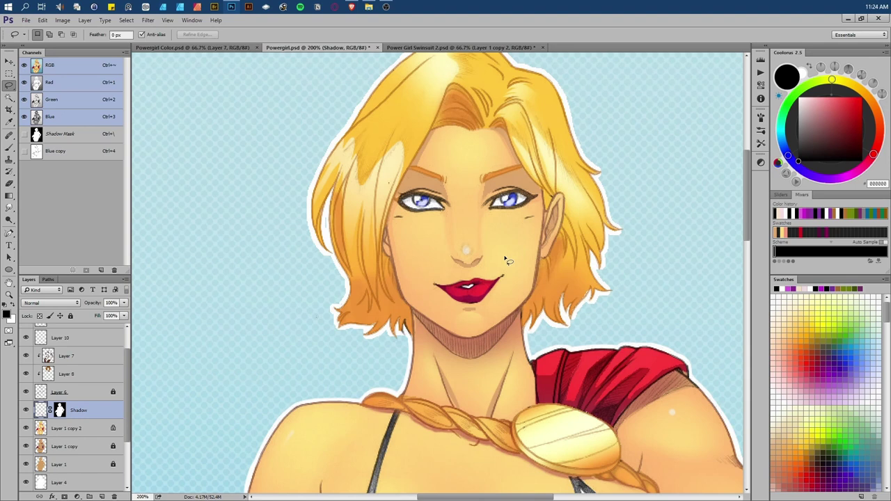
Compare Powergirl Color.psd with Powergirl.psd, and examine the latter's skin shading on the neck, chest and shoulder with the Lasso tool active.
left_click(198, 48)
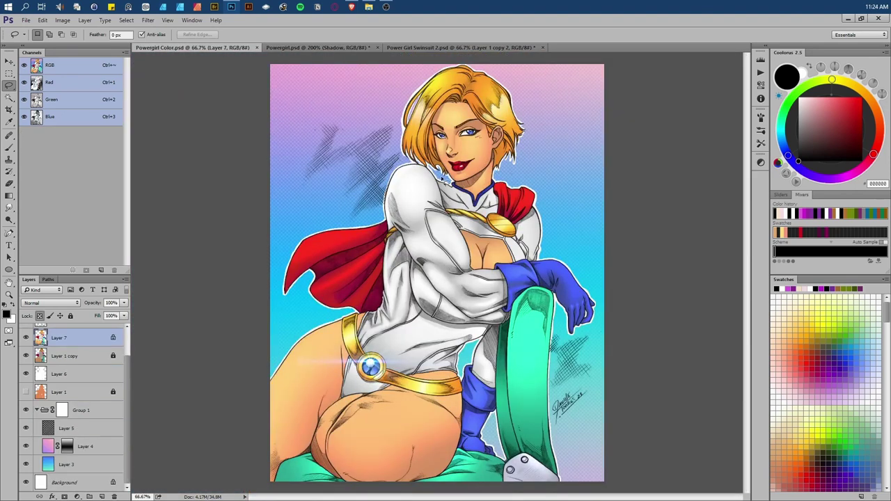
left_click(319, 47)
left_click_drag(505, 229, 465, 234)
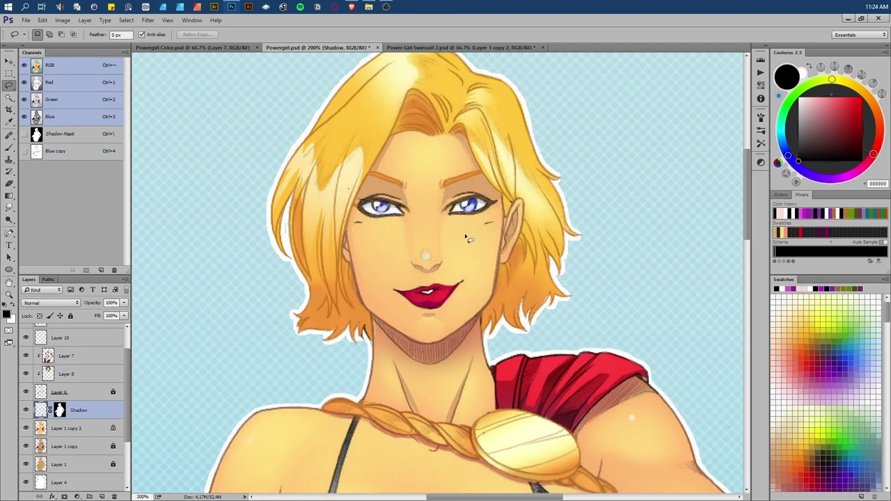
left_click_drag(467, 239, 487, 151)
left_click_drag(479, 240, 470, 122)
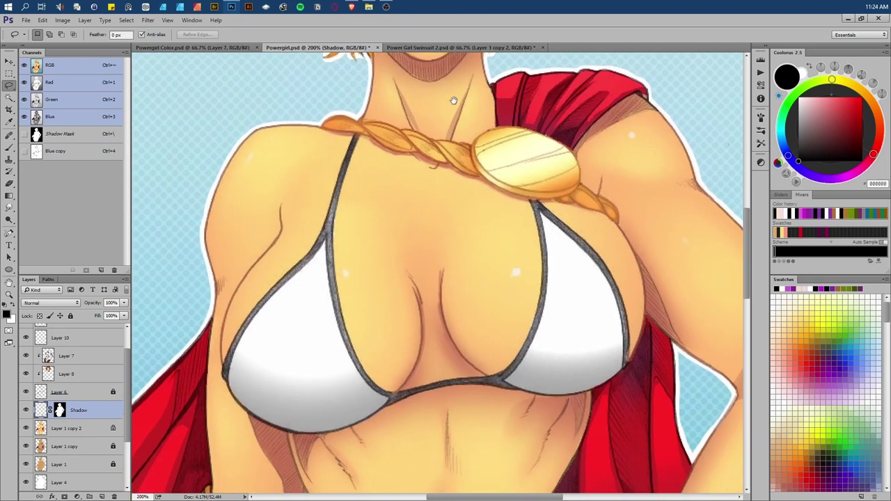
left_click_drag(464, 227, 464, 199)
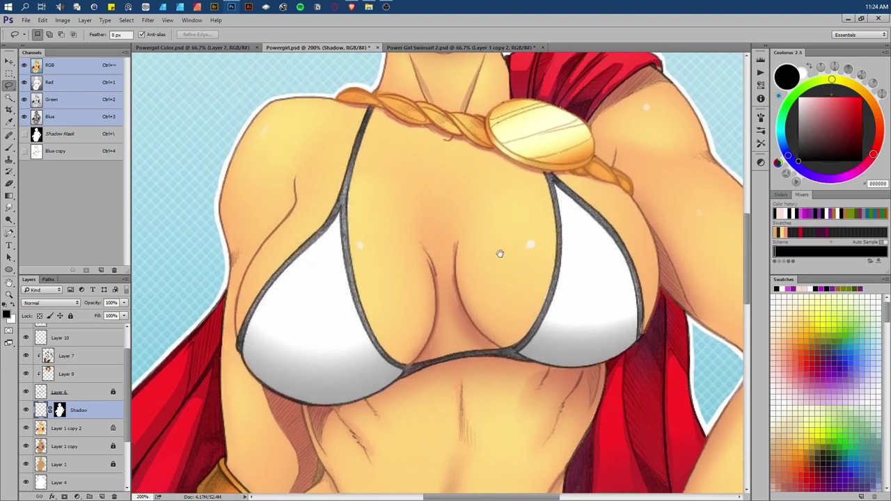
left_click_drag(500, 253, 498, 268)
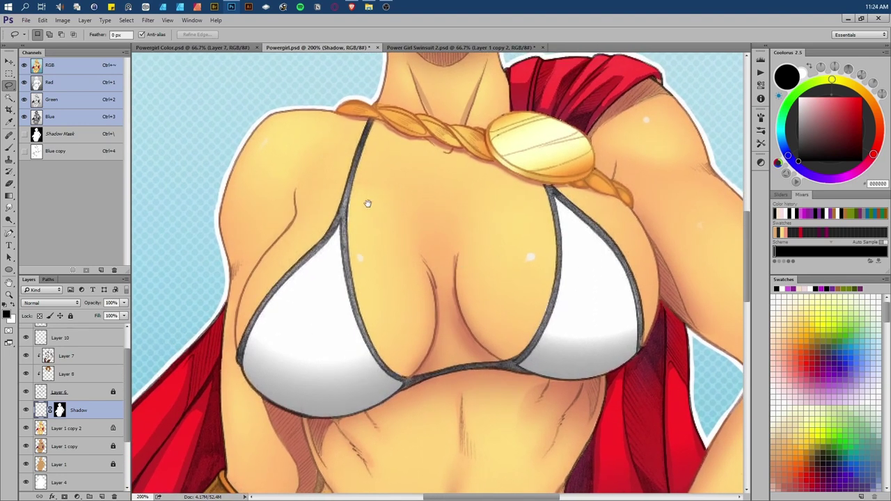
left_click(8, 87)
scroll(263, 176, "up", 3)
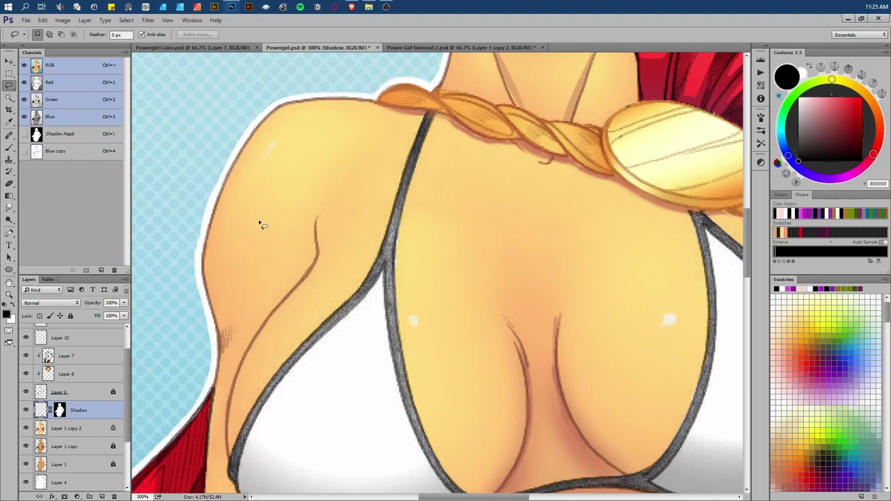
Examine the soft skin shading across the chest, shoulder and upper arm up close in Powergirl.psd.
left_click_drag(388, 204, 198, 172)
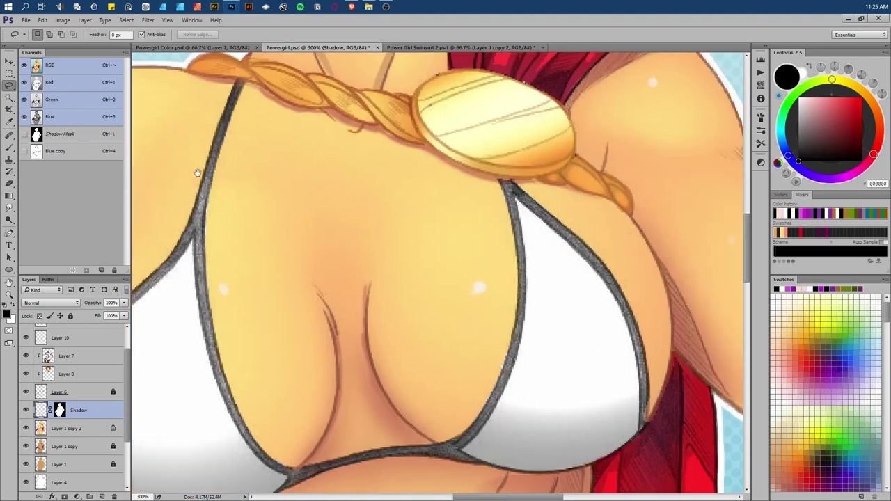
left_click_drag(491, 206, 264, 228)
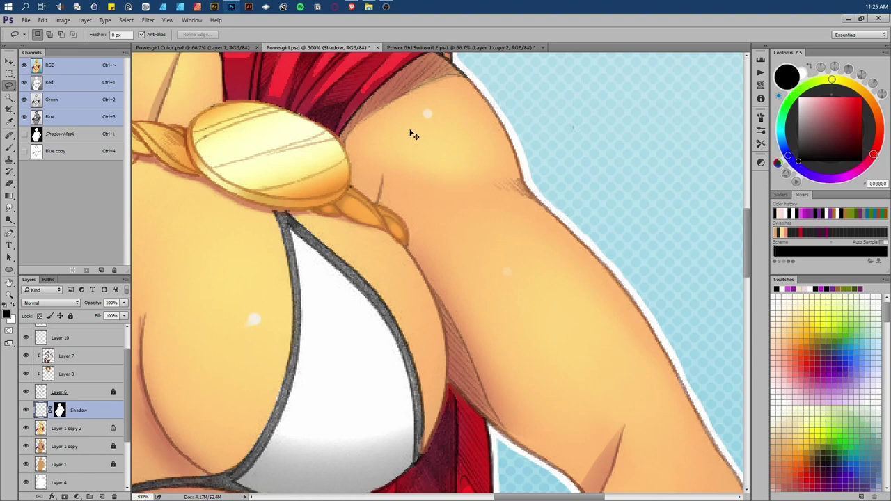
key("ctrl+1")
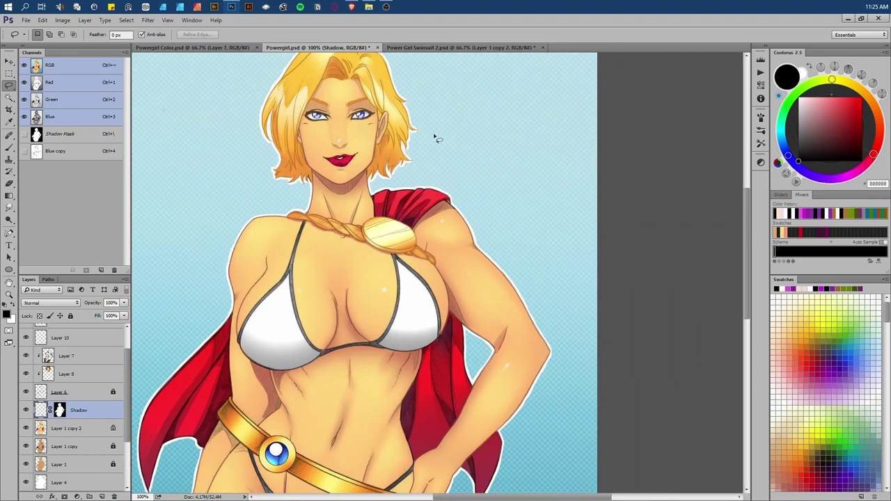
Examine the coloring of the torso, white bikini, gold belt, cape and thighs at 100% magnification.
mouse_move(387, 342)
left_mouse_down()
mouse_move(485, 192)
mouse_move(489, 243)
mouse_move(490, 211)
left_mouse_up()
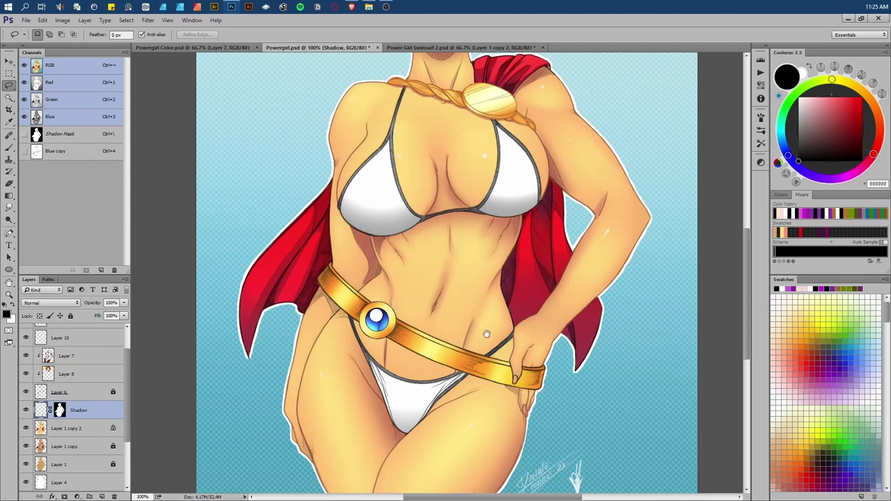
left_click_drag(486, 340, 516, 304)
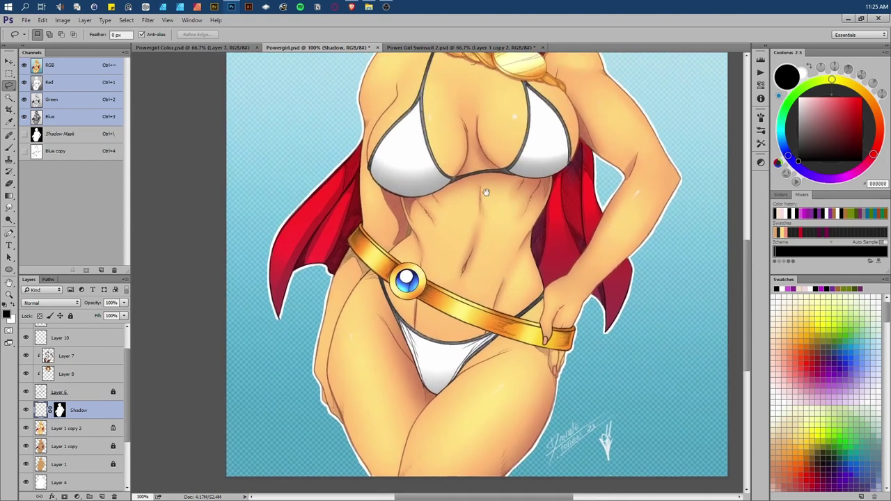
left_click_drag(343, 218, 347, 269)
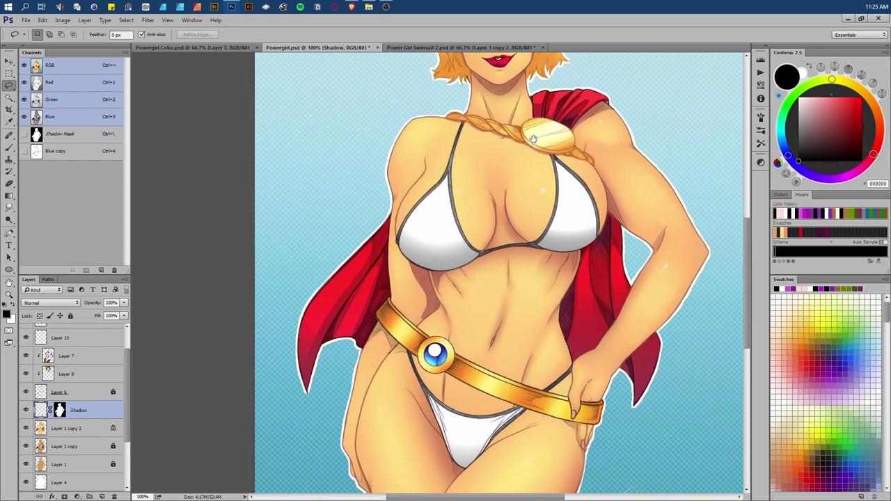
left_click_drag(522, 179, 453, 163)
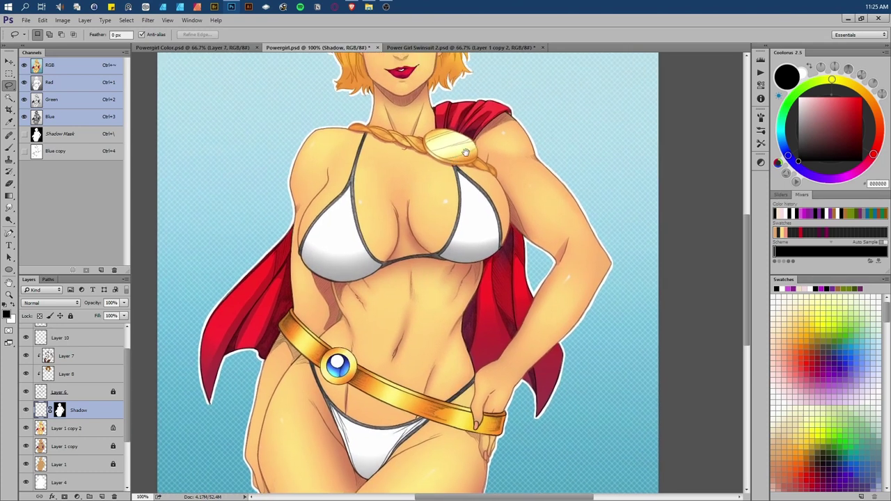
scroll(438, 255, "left", 3)
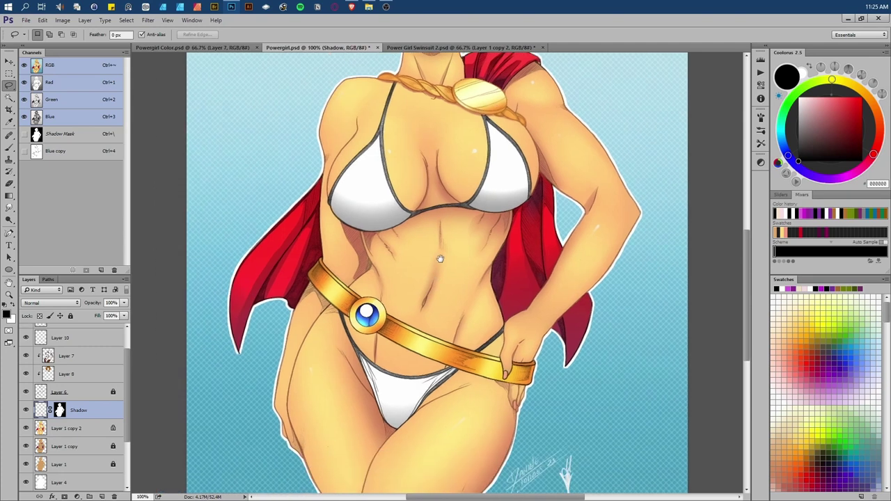
scroll(438, 255, "down", 4)
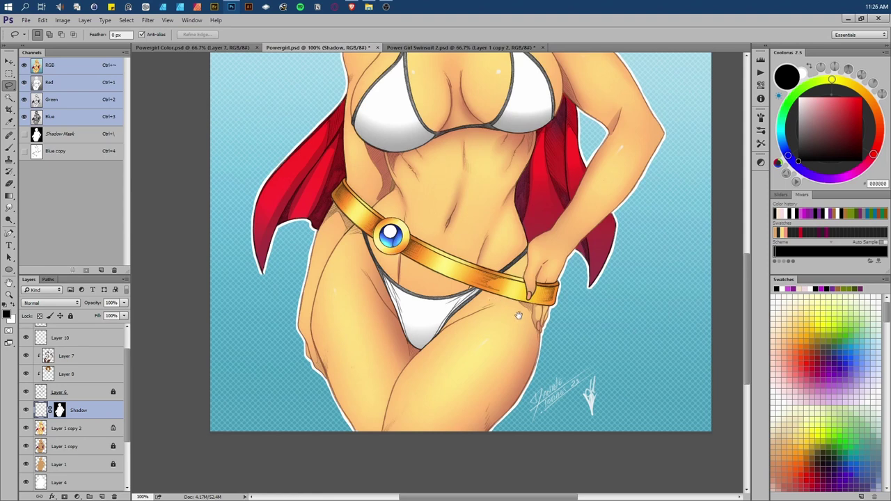
left_click_drag(474, 293, 454, 306)
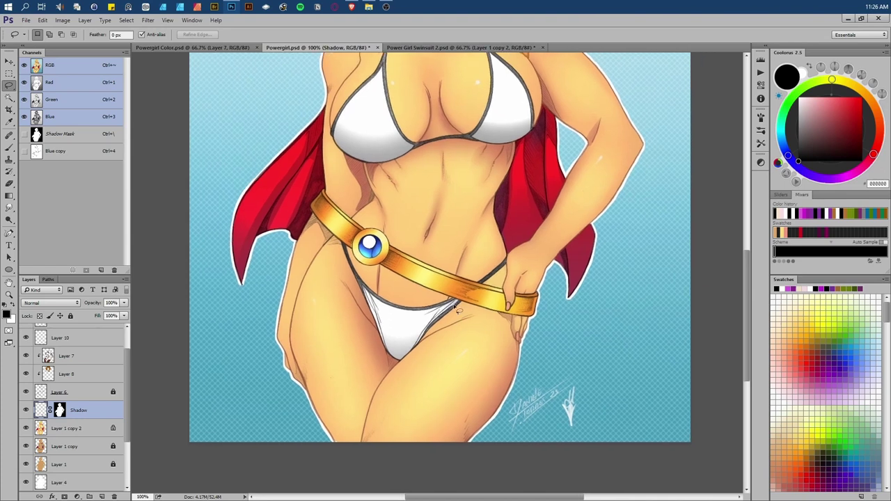
left_click_drag(509, 221, 470, 257)
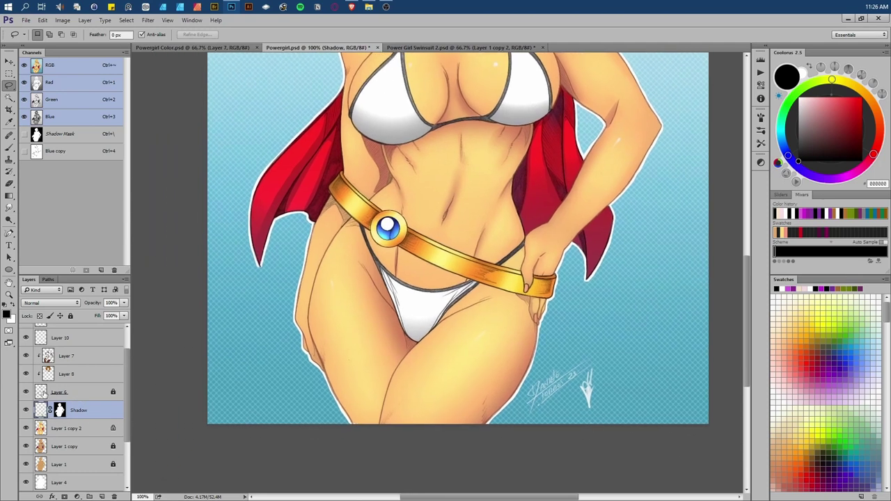
Review the Shadow layer's blend mode options and pick the tan skin tone DEA66B as the foreground color.
left_click(40, 411)
left_click(48, 305)
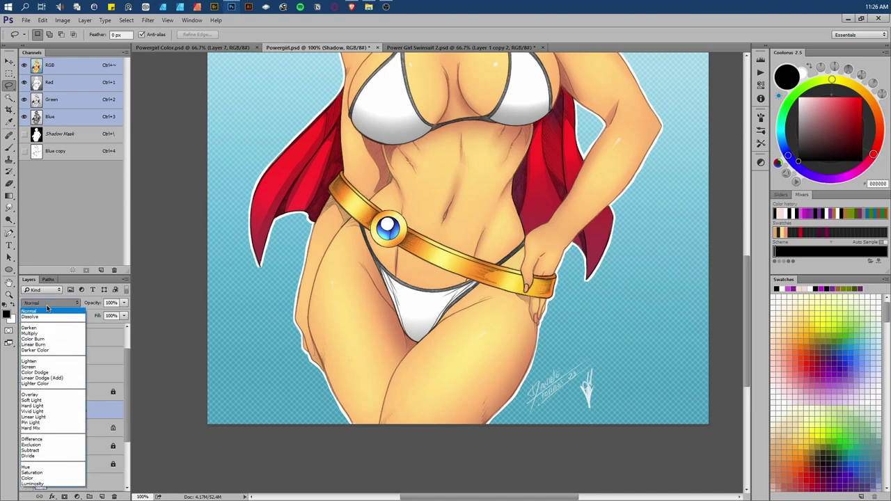
left_click(47, 304)
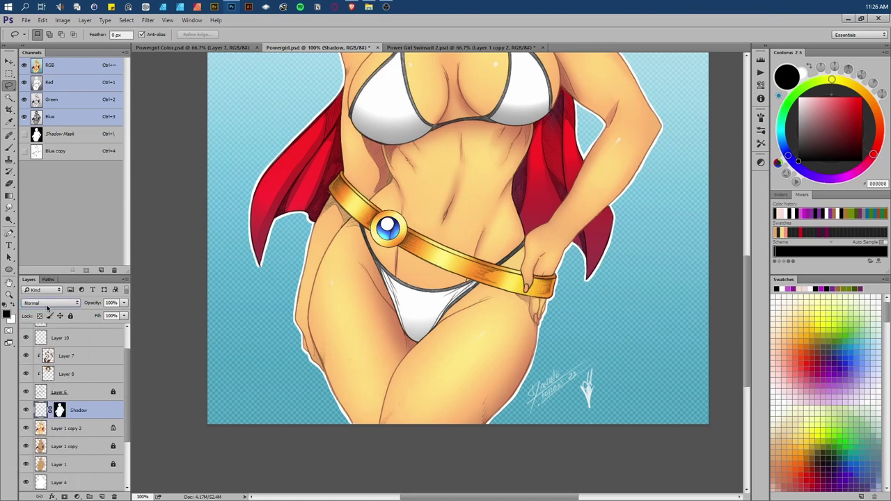
left_click(47, 305)
left_click(47, 306)
left_click(777, 235)
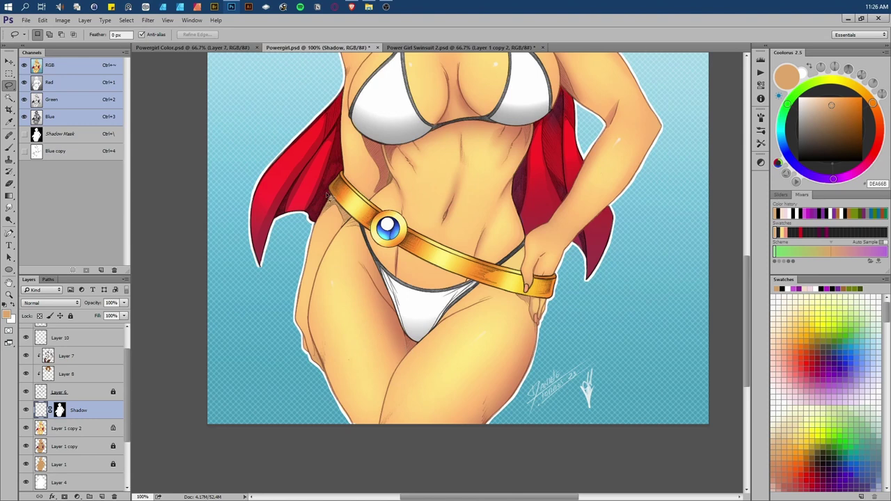
Select Layer 1 copy 2 and hide and reshow it to compare the flat colors with the rendered coloring.
scroll(124, 453, "down", 3)
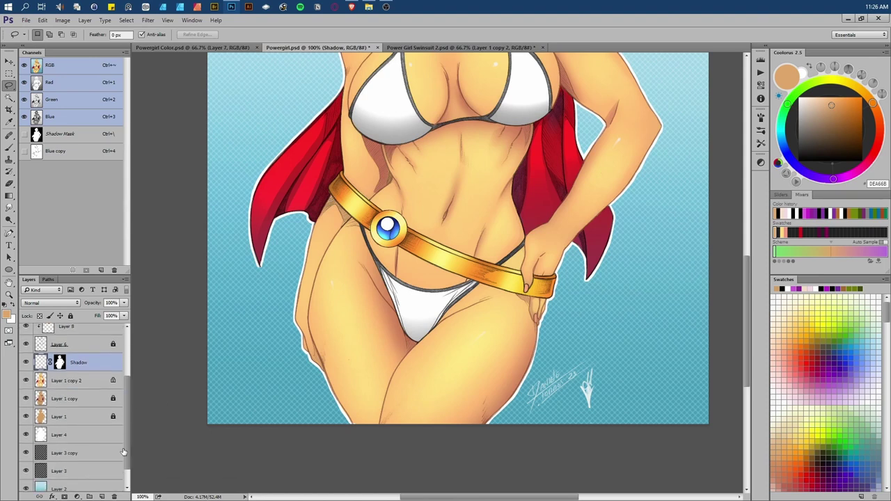
left_click(70, 381)
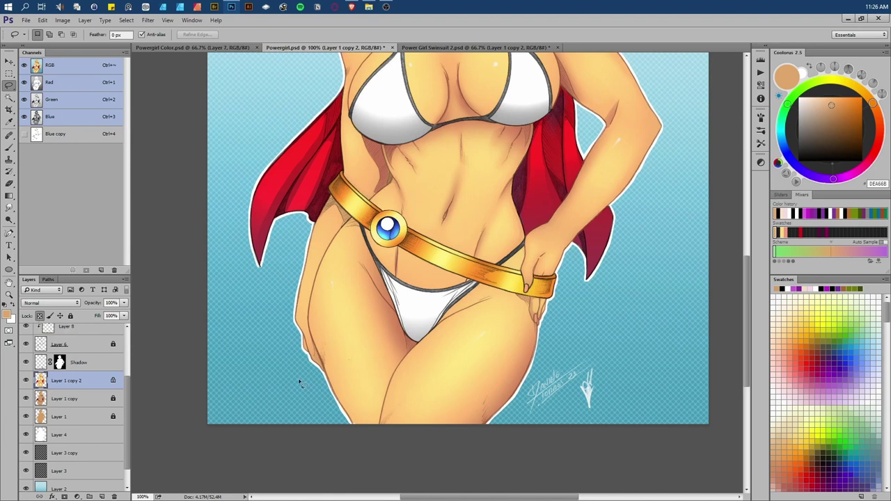
left_click(26, 381)
left_click_drag(386, 310, 362, 359)
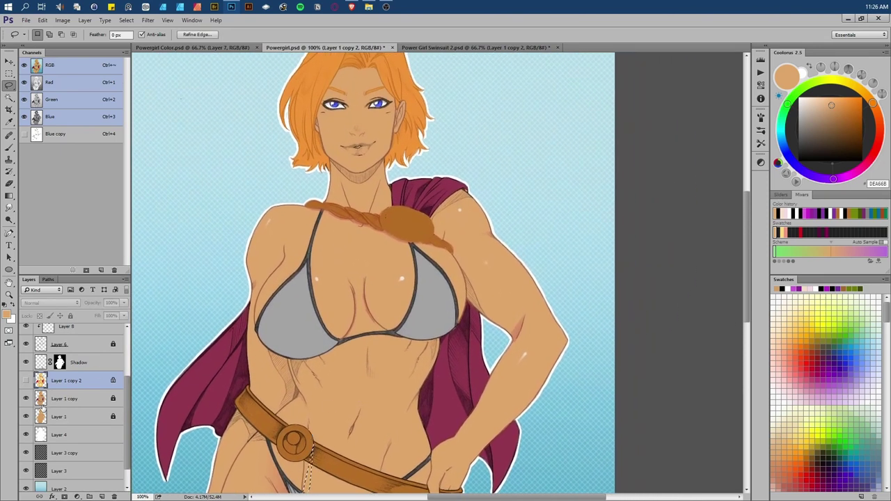
left_click(25, 380)
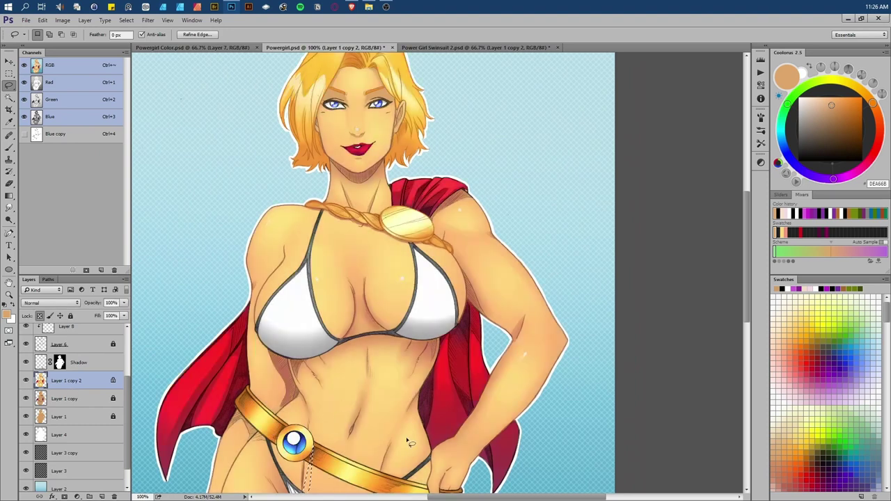
Clear the stray lasso selection and examine the whole figure's finished coloring.
left_click_drag(351, 446, 418, 319)
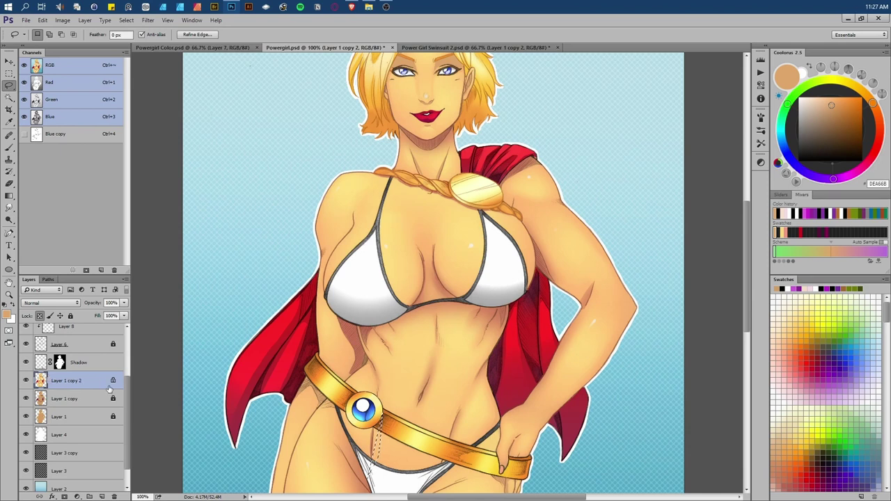
key("ctrl+d")
left_click_drag(406, 358, 398, 378)
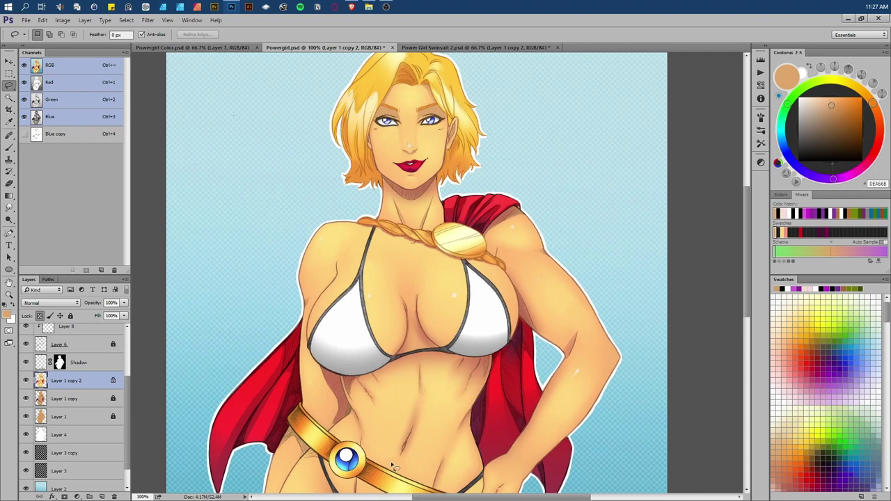
left_click_drag(393, 467, 384, 378)
key("ctrl+minus")
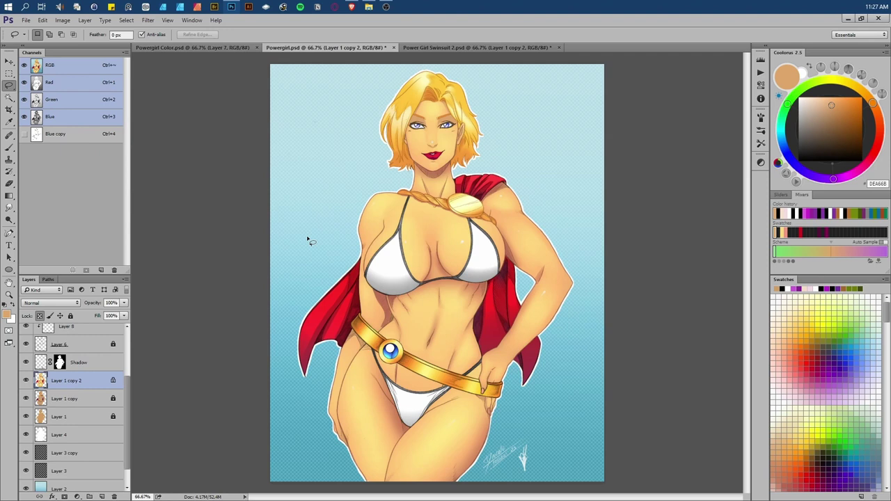
Switch to the Power Girl Swimsuit 2.psd document and examine the coloring of the torso, face, hair and gloves.
left_click(480, 46)
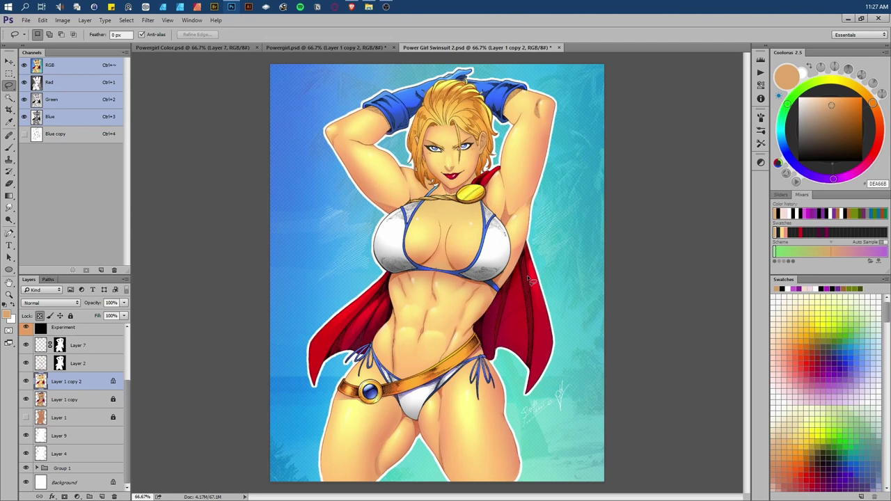
key("ctrl+plus")
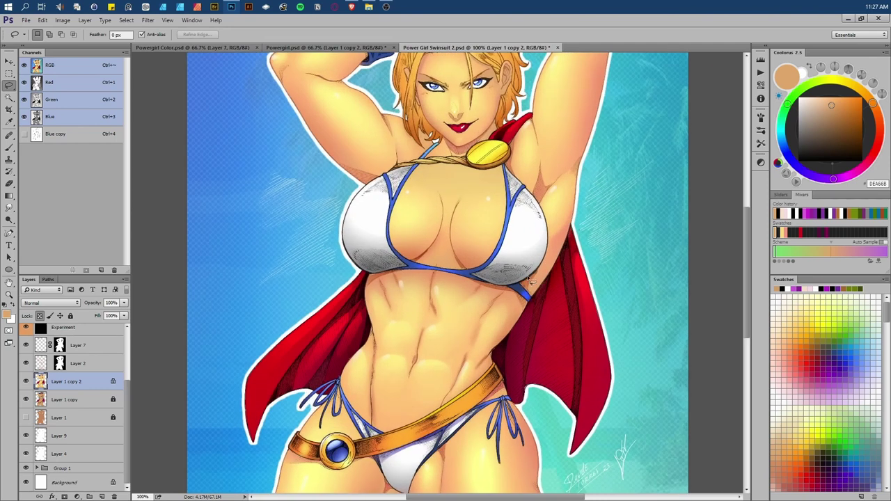
scroll(537, 209, "up", 1)
left_click_drag(537, 215, 495, 445)
key("ctrl+plus")
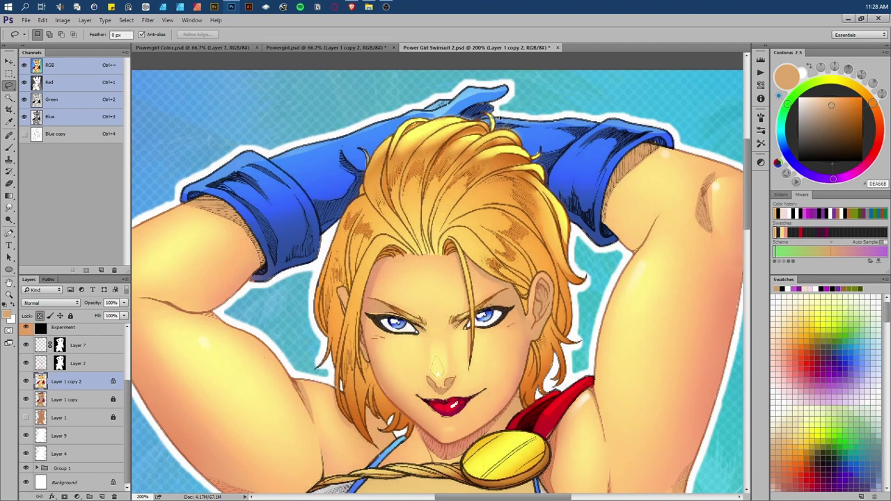
Examine the skin shading and highlights on both raised arms, the face and the shoulder.
left_click_drag(510, 219, 536, 164)
left_click_drag(583, 276, 588, 310)
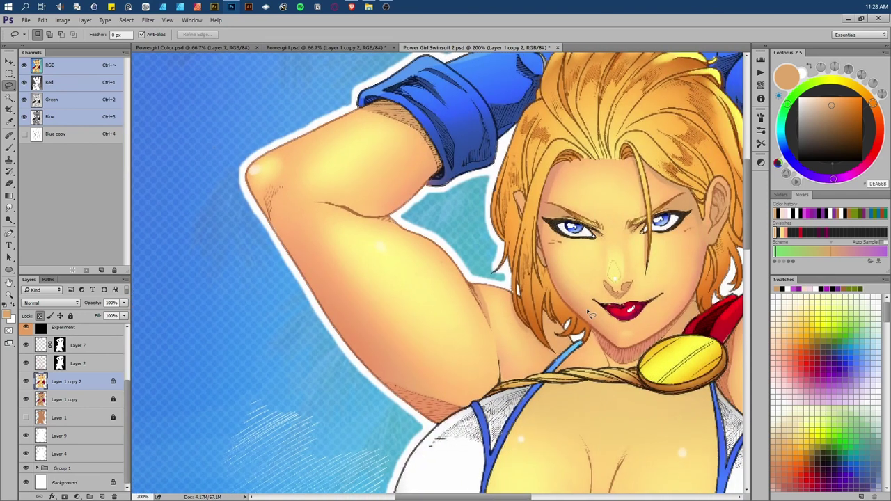
scroll(591, 314, "down", 2)
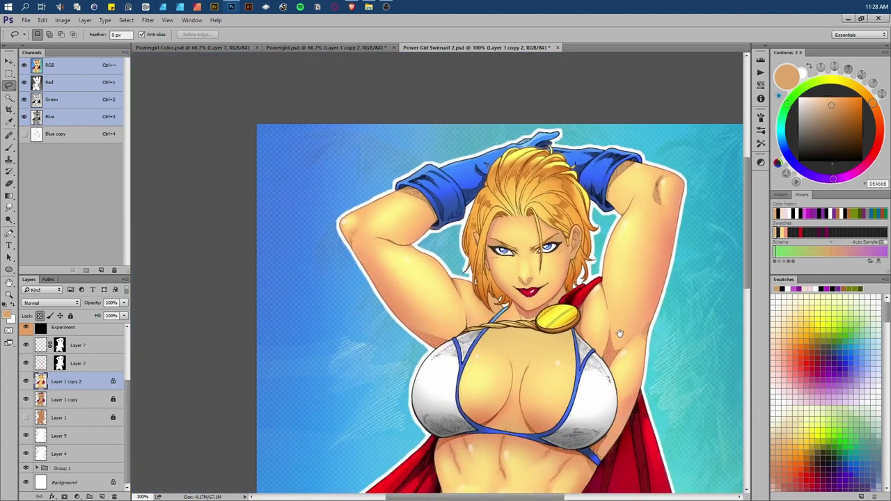
scroll(585, 327, "down", 1)
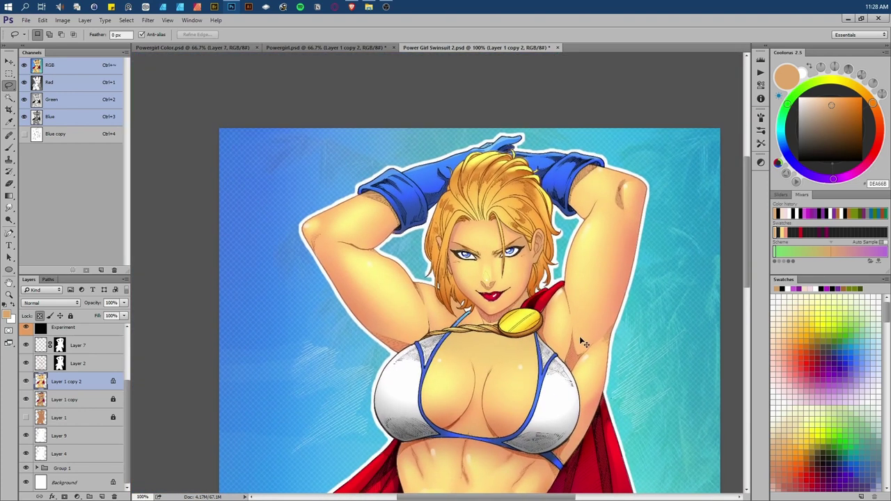
scroll(583, 341, "up", 3)
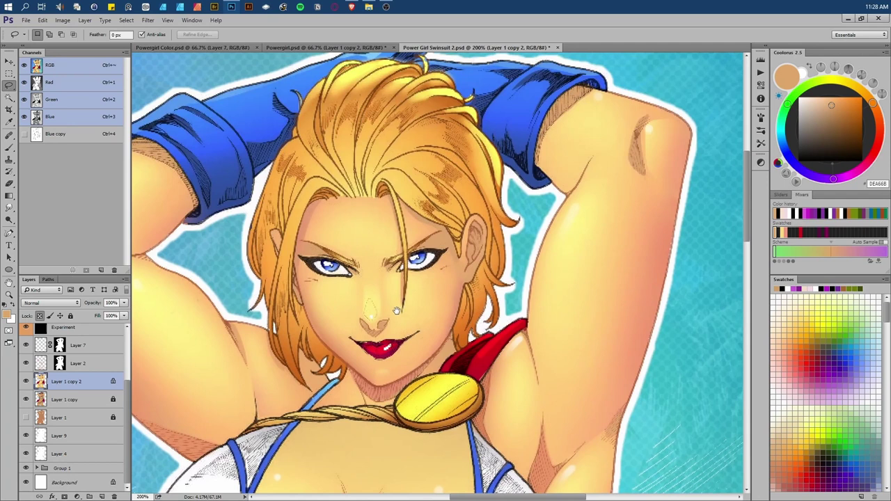
left_click_drag(397, 311, 369, 270)
left_click_drag(555, 217, 544, 199)
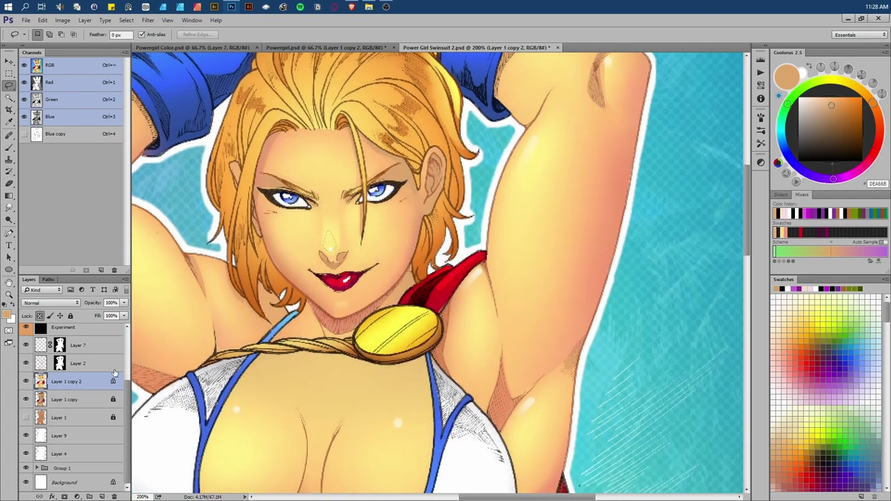
Select Layer 2 and hide and reshow it to examine its contribution to the skin shading.
left_click(40, 368)
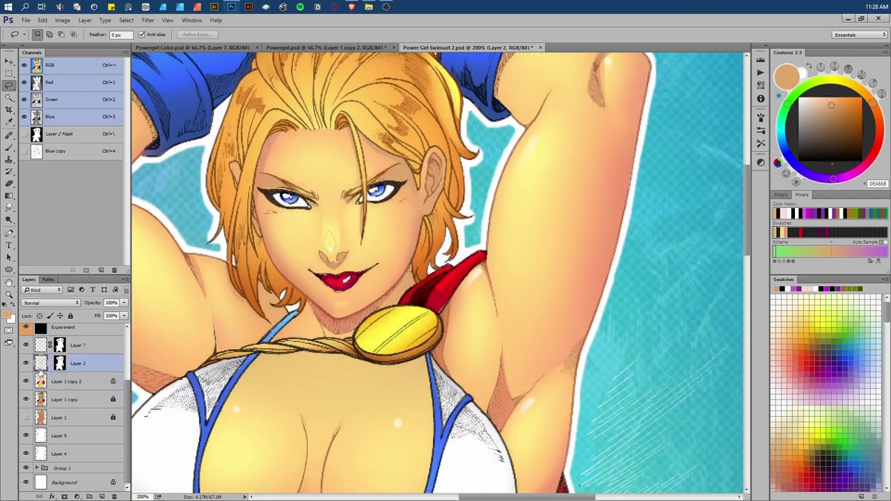
left_click(25, 363)
left_click(26, 362)
Try the Multiply blend mode on Layer 2 and restore it to Normal.
left_click(57, 304)
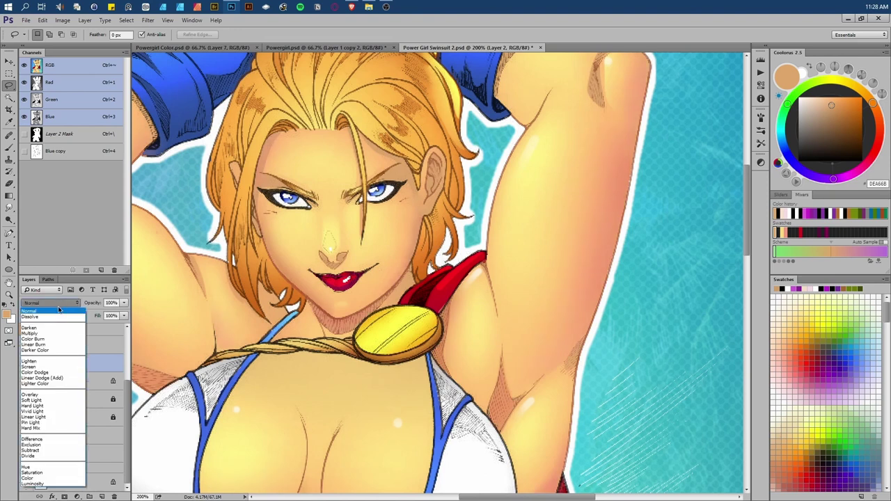
left_click(47, 335)
left_click(43, 304)
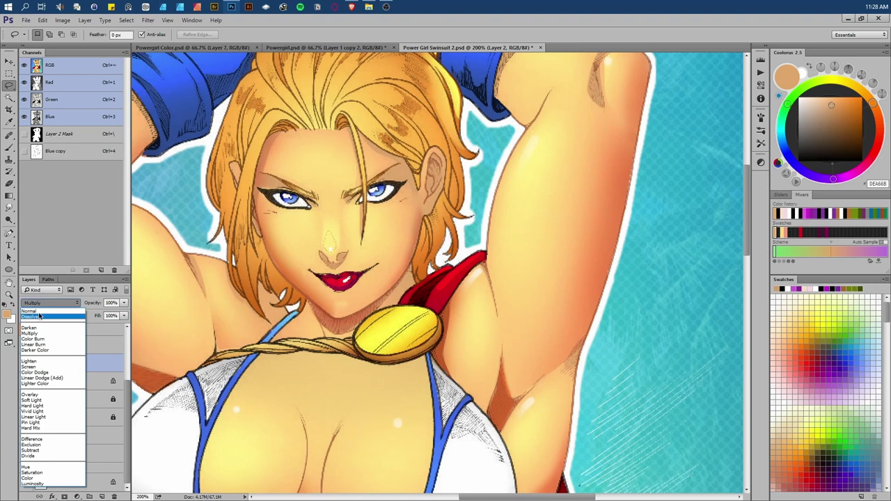
left_click(39, 312)
Examine the coloring of the upper body, abdomen, belt, cape and legs in the swimsuit illustration.
left_click_drag(344, 352, 315, 391)
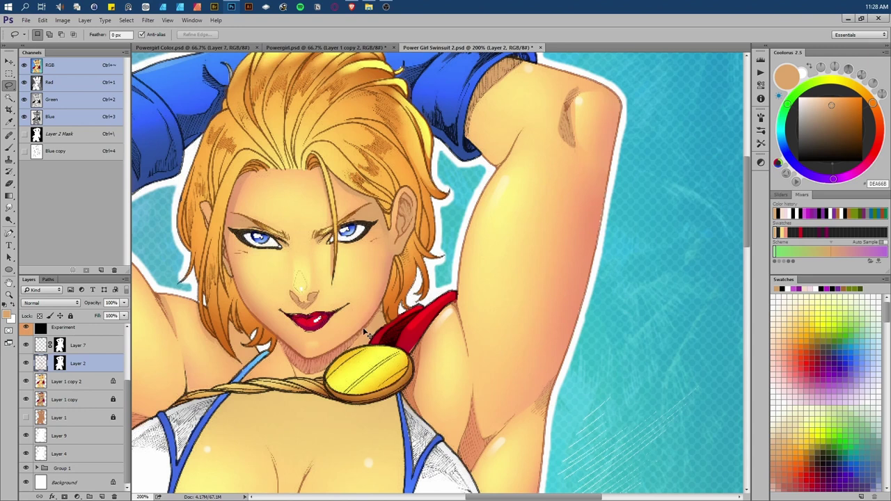
key("ctrl+minus")
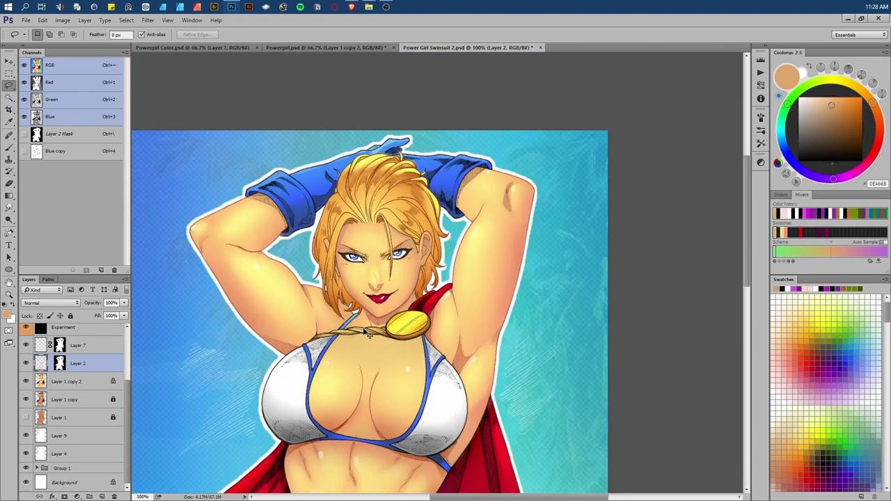
left_click_drag(332, 413, 379, 217)
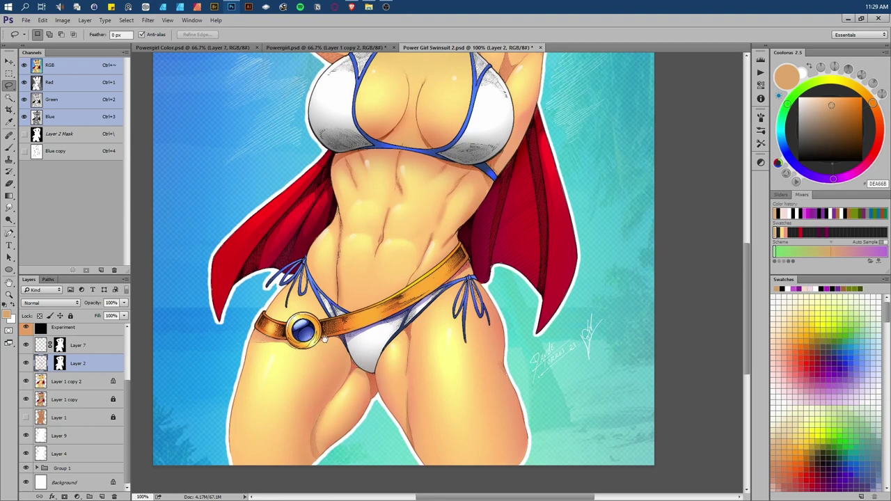
Show the Black & White 1 adjustment layer to examine the swimsuit illustration's values in grayscale, from the thighs and belt to the whole figure.
scroll(76, 380, "up", 3)
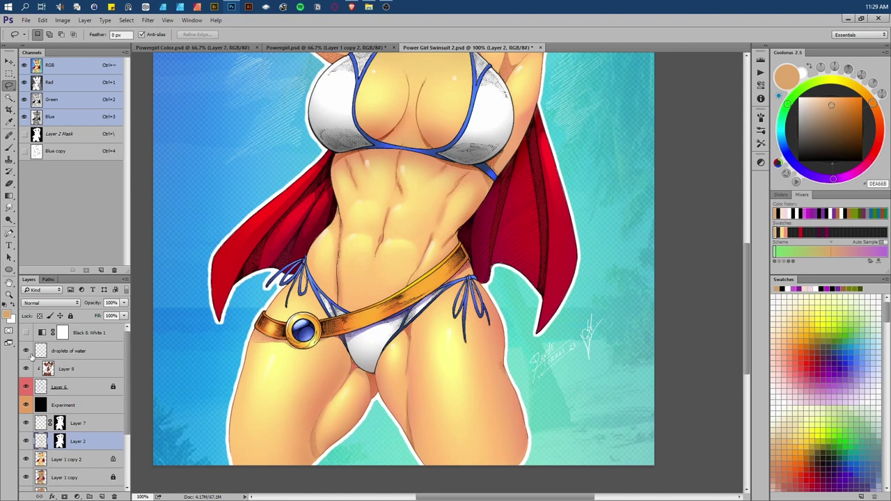
left_click_drag(364, 282, 427, 193)
left_click_drag(534, 238, 531, 344)
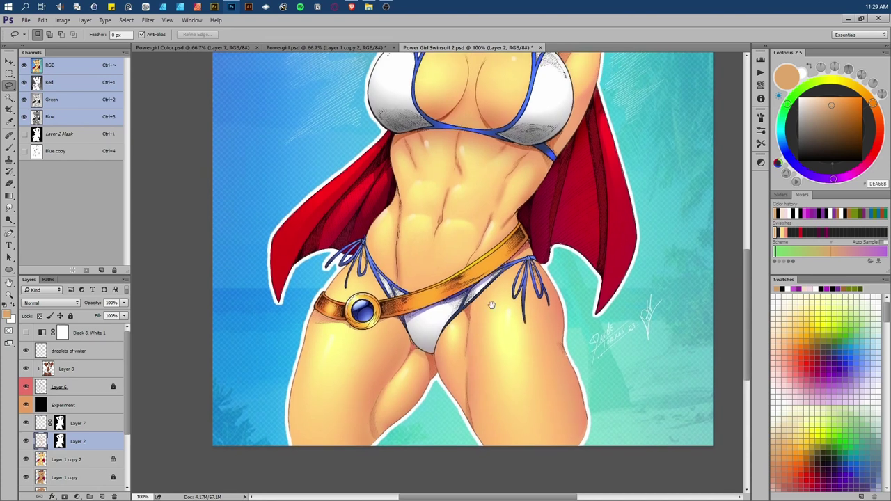
left_click_drag(491, 305, 490, 245)
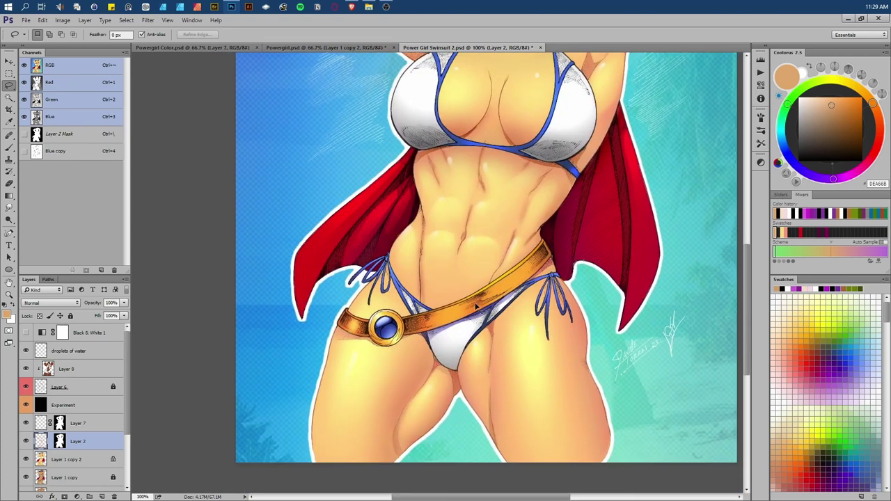
scroll(477, 307, "up", 1)
left_click_drag(474, 303, 372, 114)
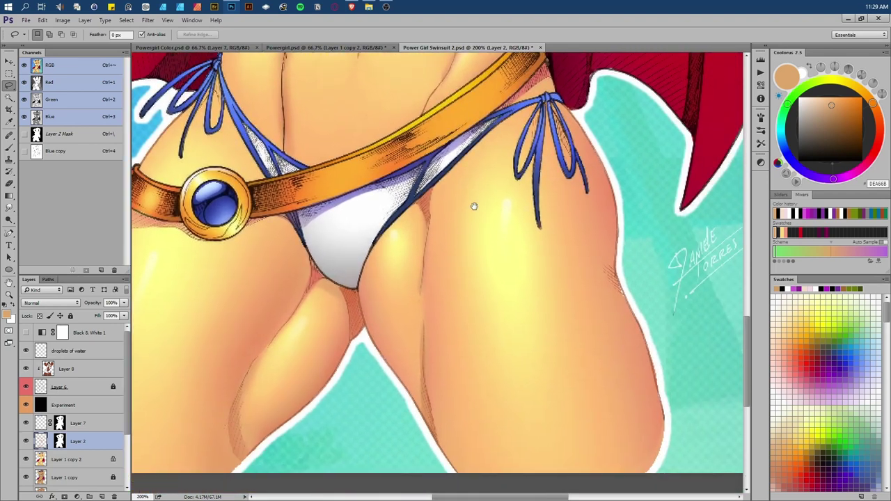
left_click(26, 333)
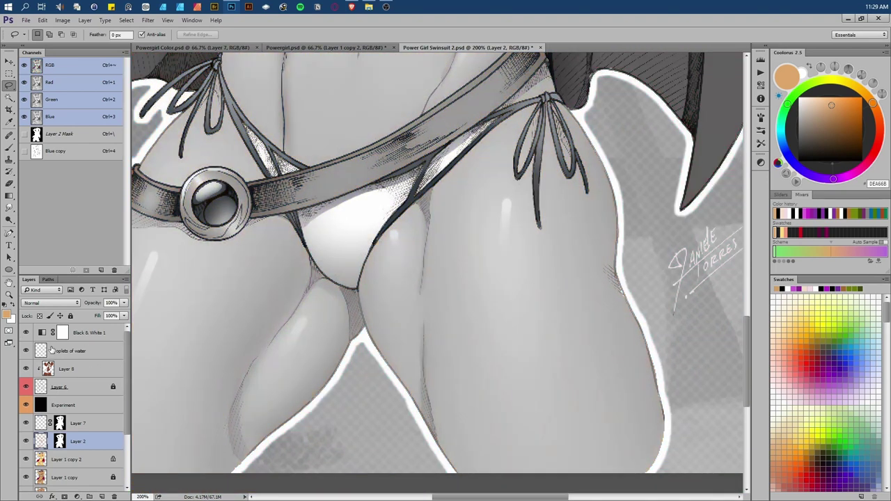
scroll(473, 251, "down", 2)
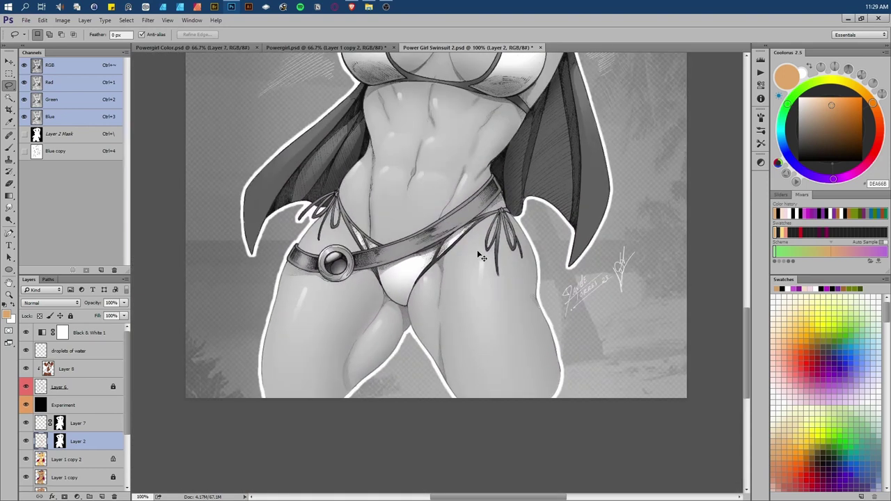
scroll(480, 257, "down", 1)
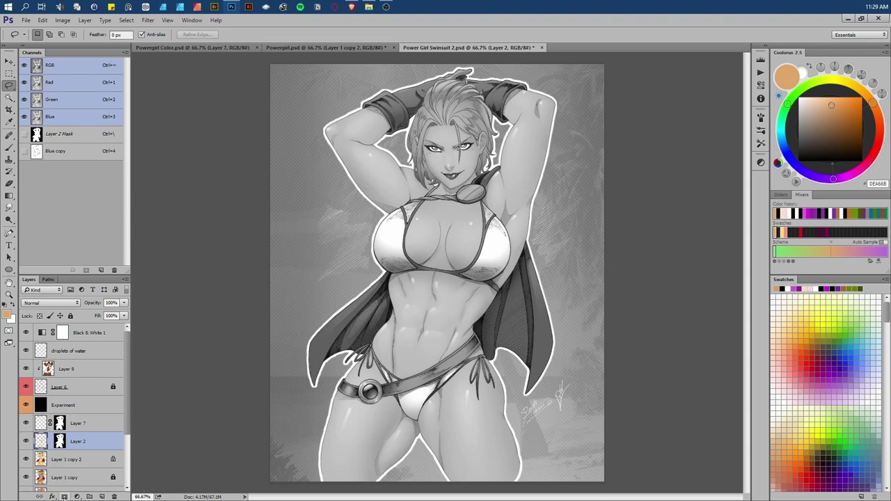
Look up the Black & White option among the adjustment layer types and hide the Black & White 1 layer.
left_click(78, 497)
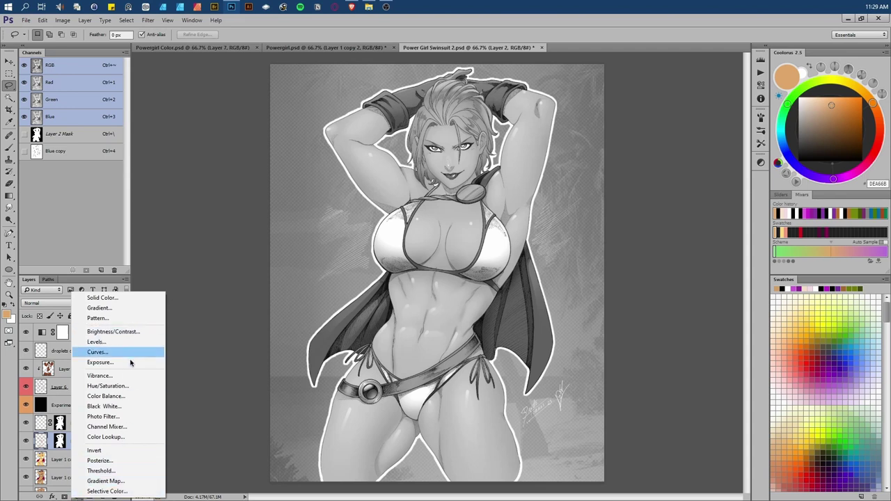
left_click(132, 406)
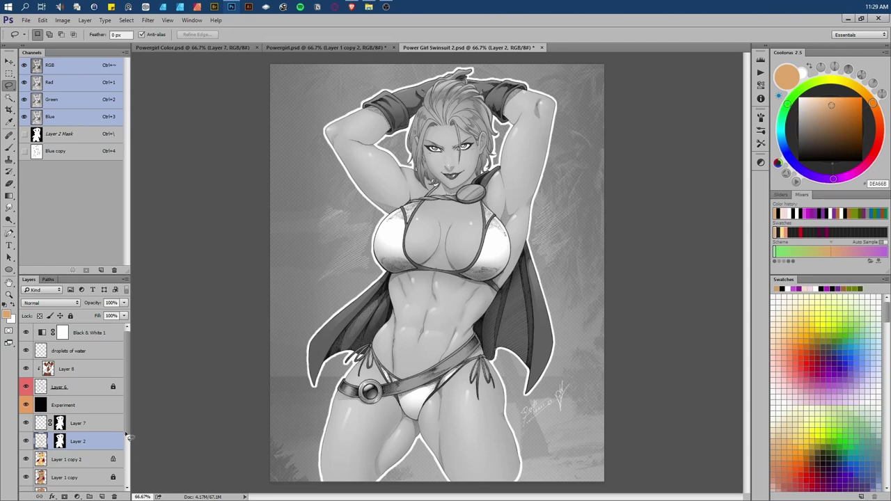
left_click(25, 333)
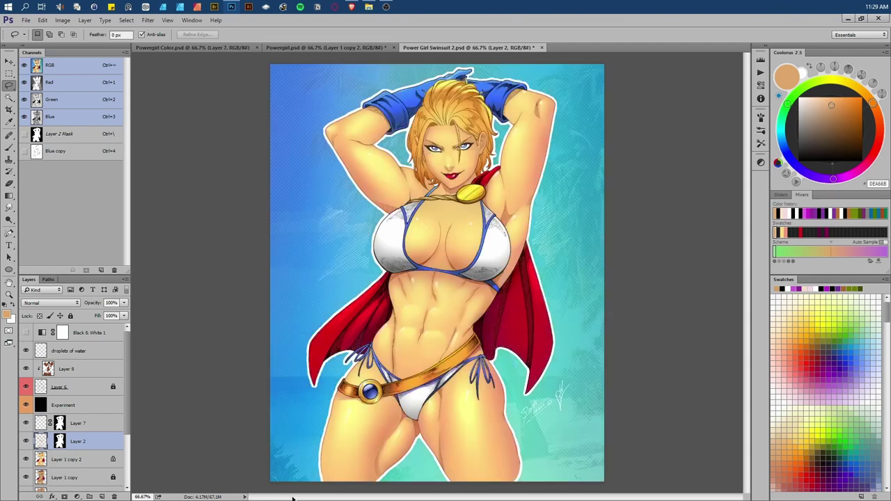
Compare the finished coloring in Powergirl Color.psd and Powergirl.psd with the raised-arms swimsuit illustration.
left_click(216, 50)
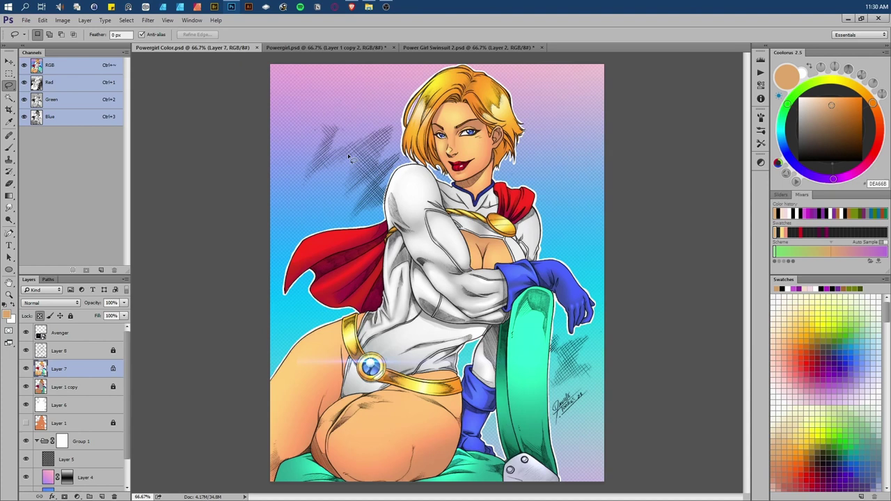
left_click(325, 48)
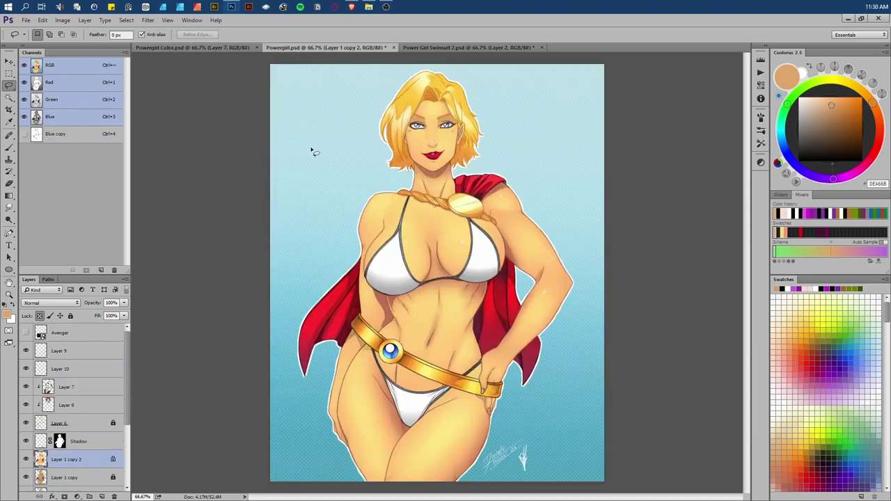
left_click(474, 47)
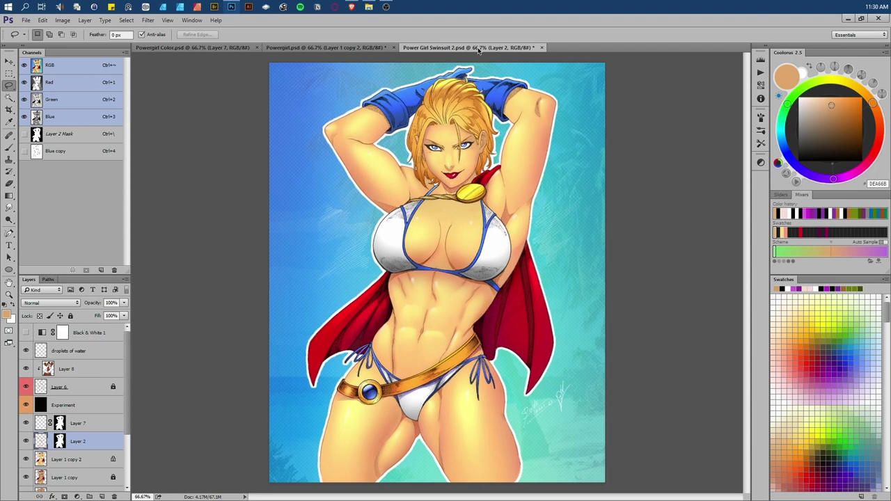
Examine the skin rendering on the abdomen, chest and face of the raised-arms figure at 100%, and return to the full view.
key("ctrl+plus")
scroll(453, 268, "down", 2)
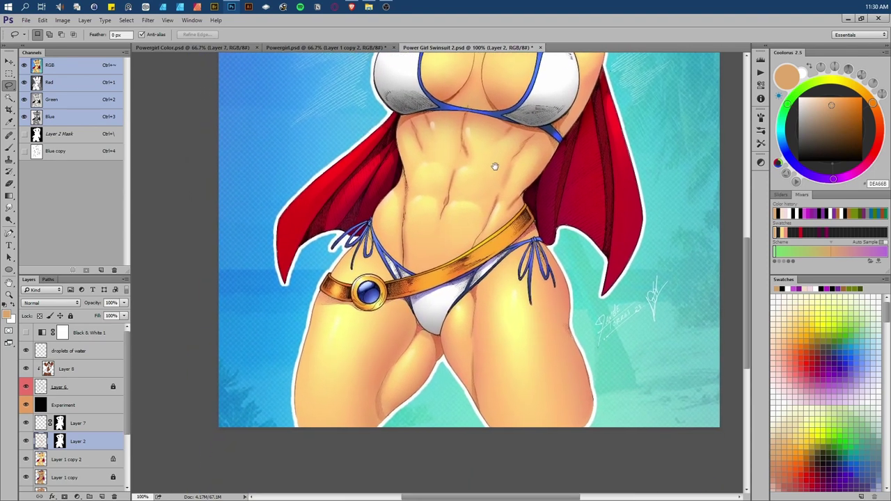
left_click_drag(493, 165, 494, 245)
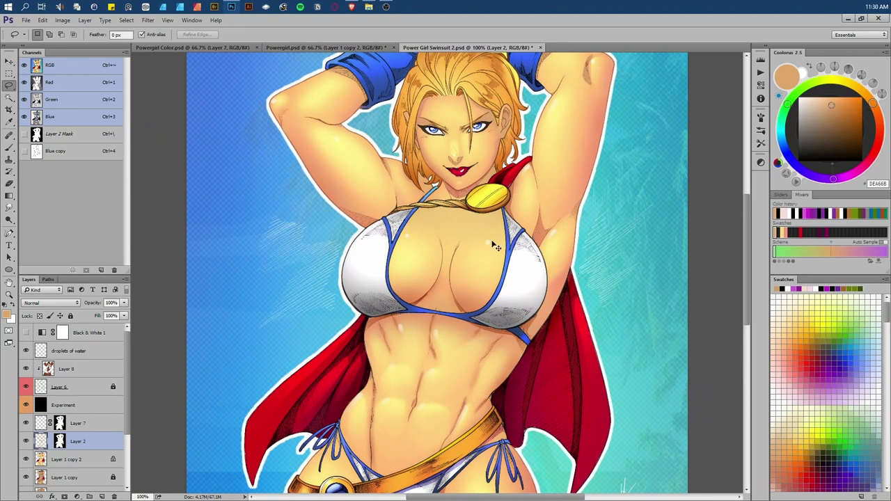
key("ctrl+minus")
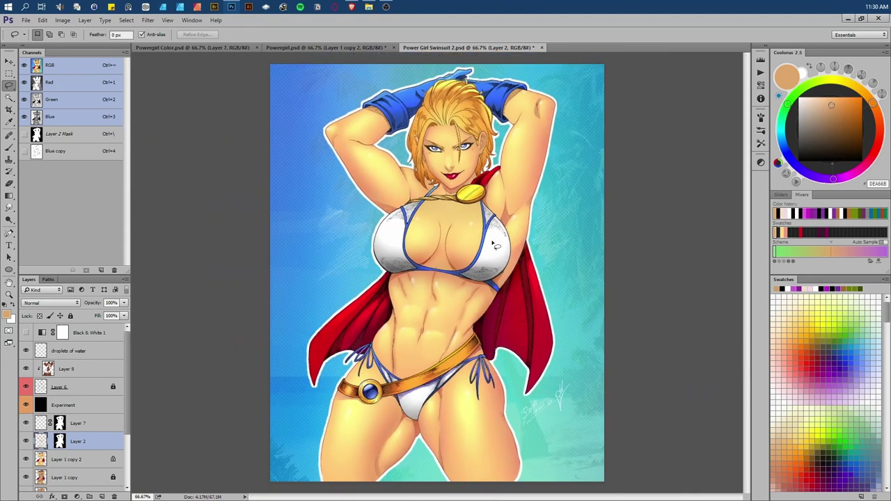
Select the clipped Layer 8 and hide and reshow it to examine its contribution to the illustration.
left_click(60, 373)
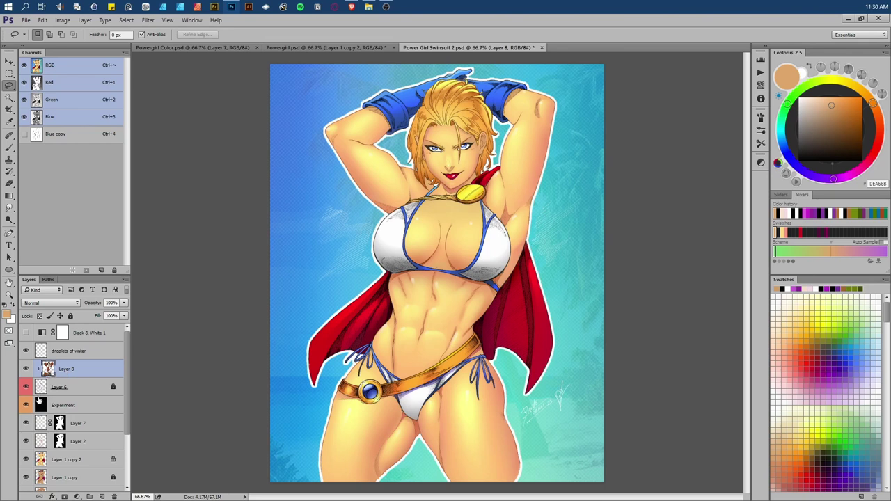
left_click(26, 367)
left_click(25, 367)
Review the swimsuit illustration's layer stack between Black & White 1 and the Background layer.
scroll(63, 404, "down", 3)
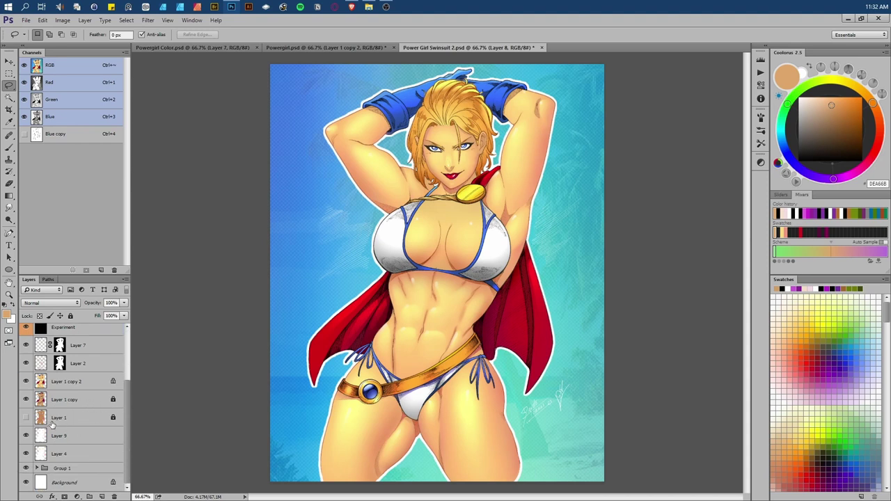
scroll(50, 422, "up", 3)
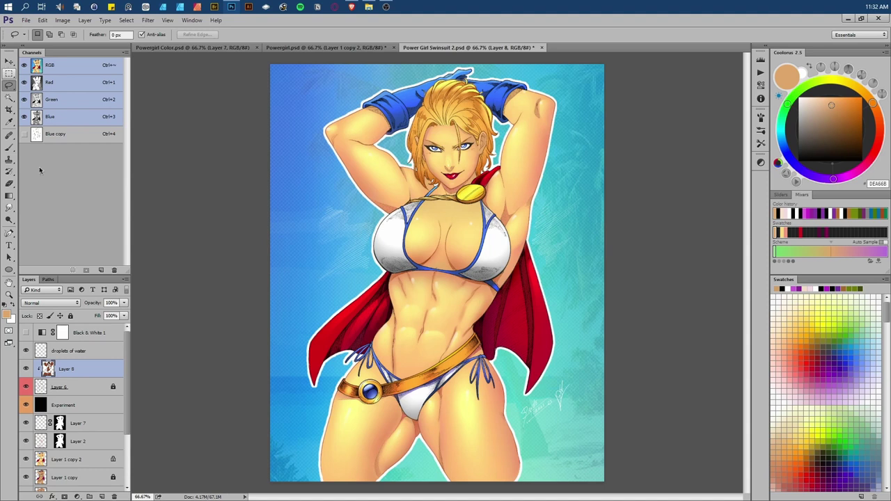
scroll(66, 416, "down", 3)
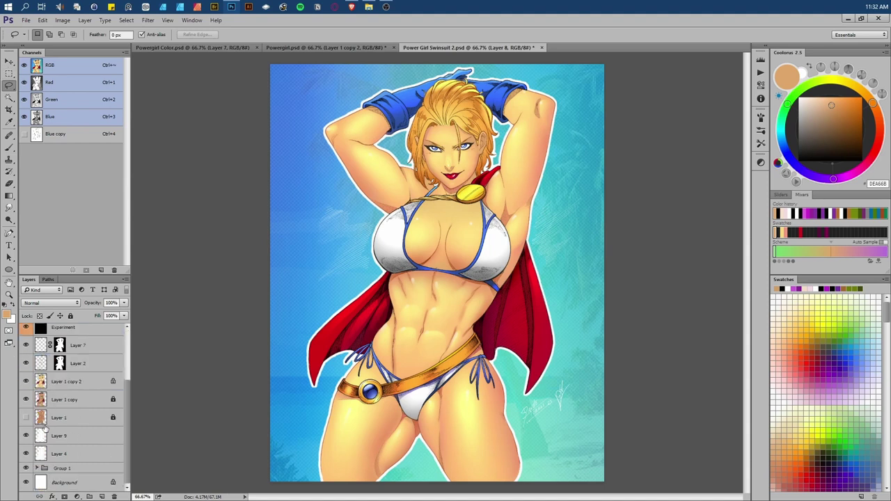
scroll(46, 430, "up", 3)
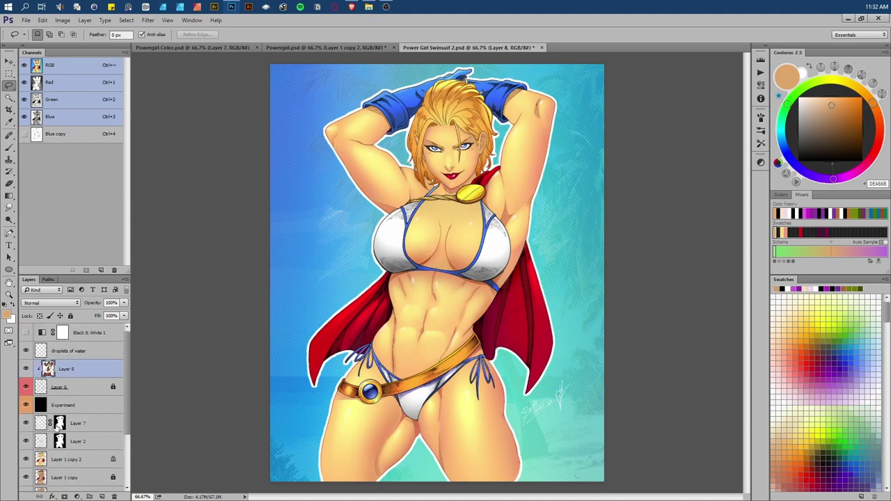